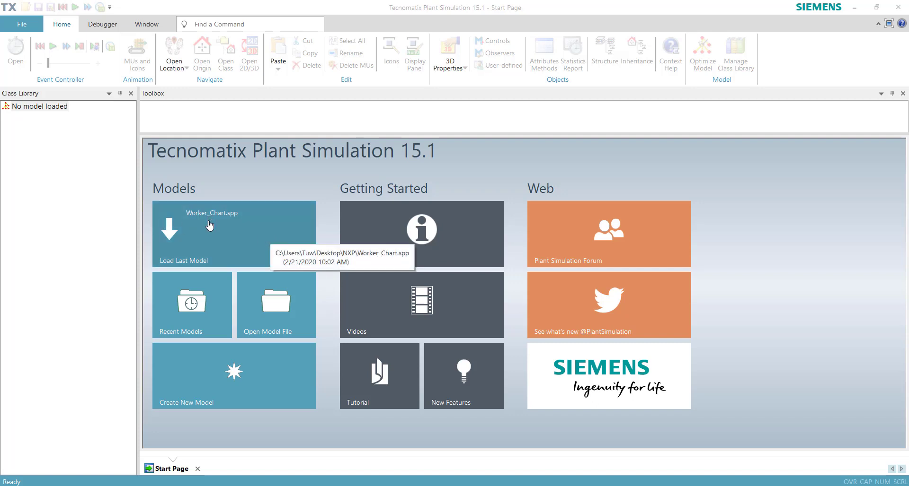
Step: Load the last model, Worker_Chart.spp, and place a Source in the Main frame below the event controller
{"action": "left_click", "coordinate": [218, 242]}
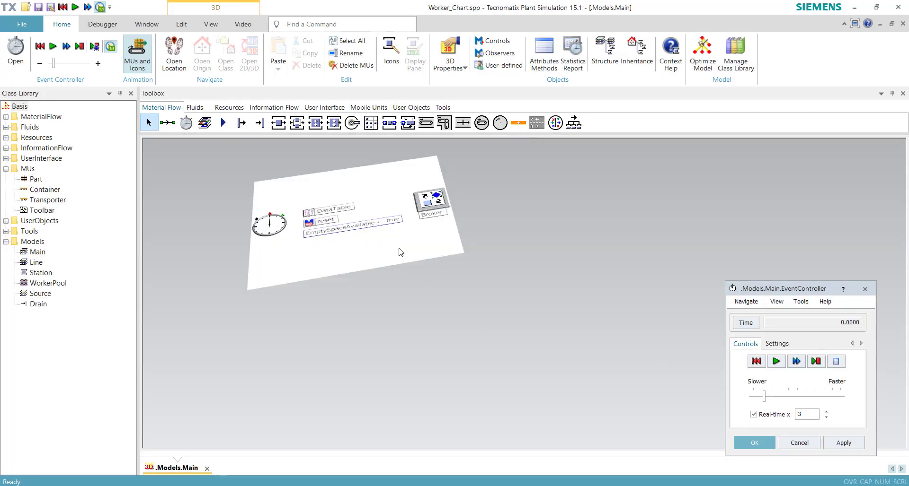
{"action": "left_click_drag", "start_coordinate": [425, 297], "coordinate": [440, 344]}
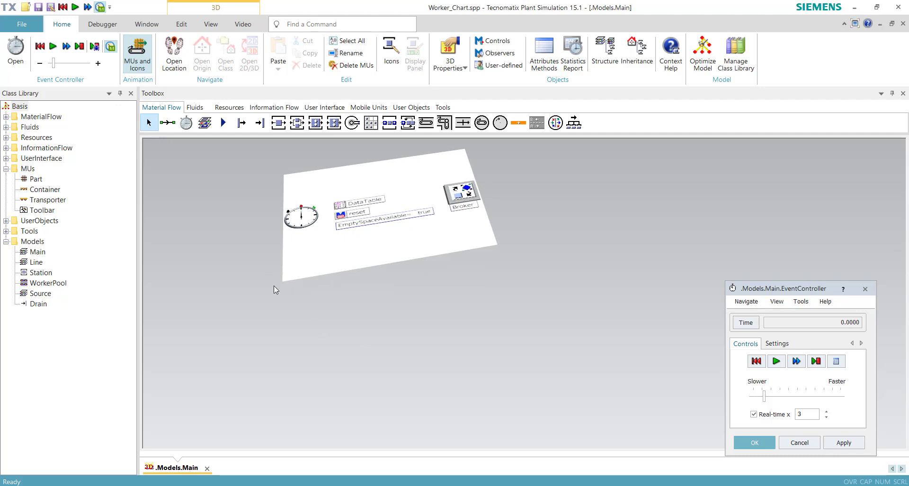
{"action": "left_click", "coordinate": [40, 296]}
{"action": "left_click_drag", "start_coordinate": [39, 297], "coordinate": [287, 316]}
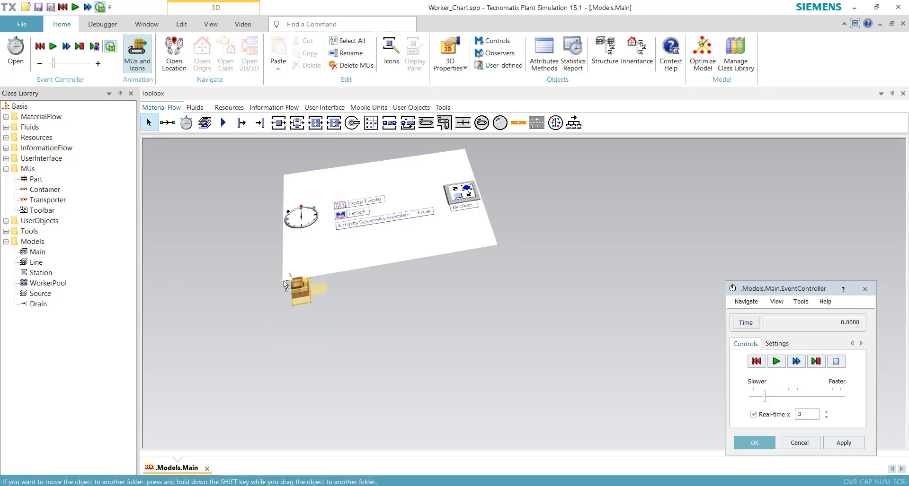
{"action": "left_click_drag", "start_coordinate": [294, 277], "coordinate": [294, 277]}
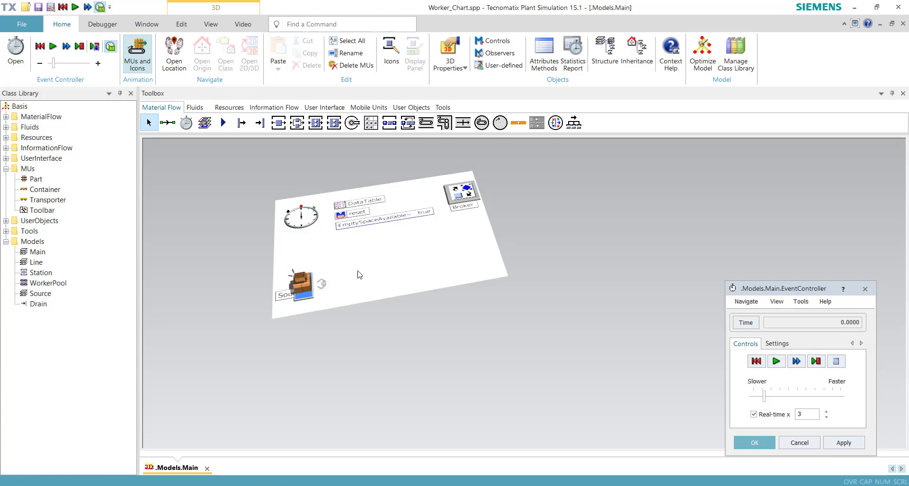
Step: Place a Drain in the Main frame, far across from the Source on the opposite side
{"action": "left_click", "coordinate": [38, 306]}
{"action": "left_click_drag", "start_coordinate": [39, 306], "coordinate": [612, 269]}
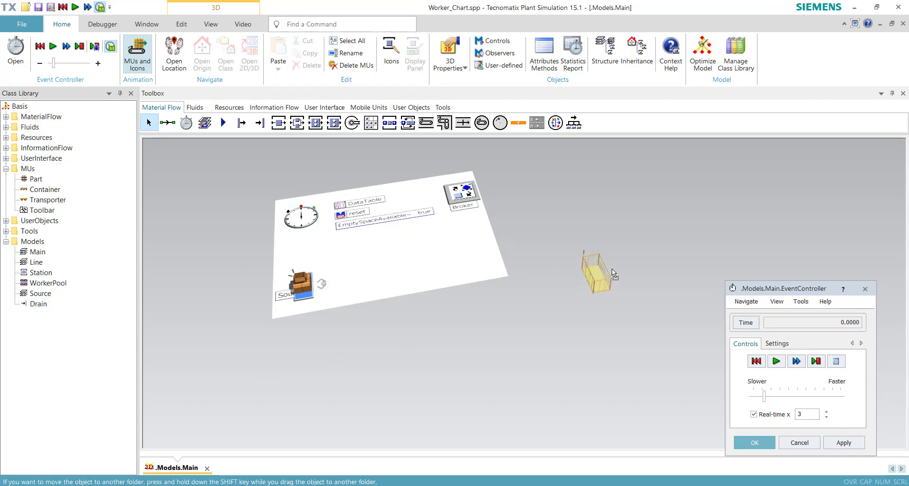
{"action": "left_click_drag", "start_coordinate": [708, 243], "coordinate": [731, 246]}
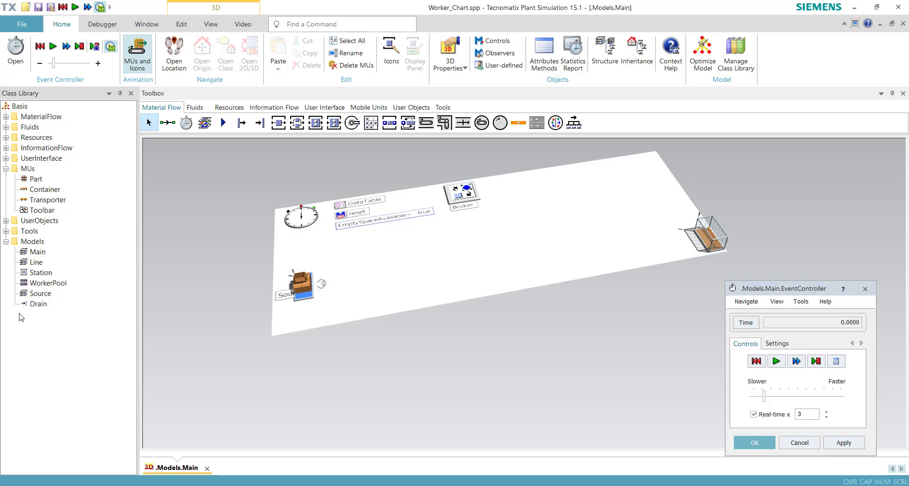
Step: Place a WorkerPool in the Main frame just below the Source
{"action": "left_click", "coordinate": [58, 283]}
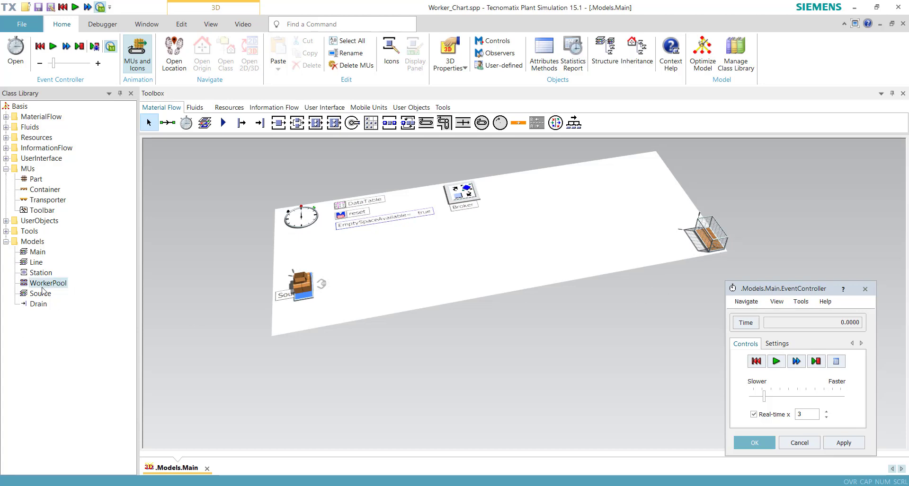
{"action": "left_click_drag", "start_coordinate": [45, 285], "coordinate": [318, 385]}
{"action": "left_click_drag", "start_coordinate": [322, 351], "coordinate": [316, 375]}
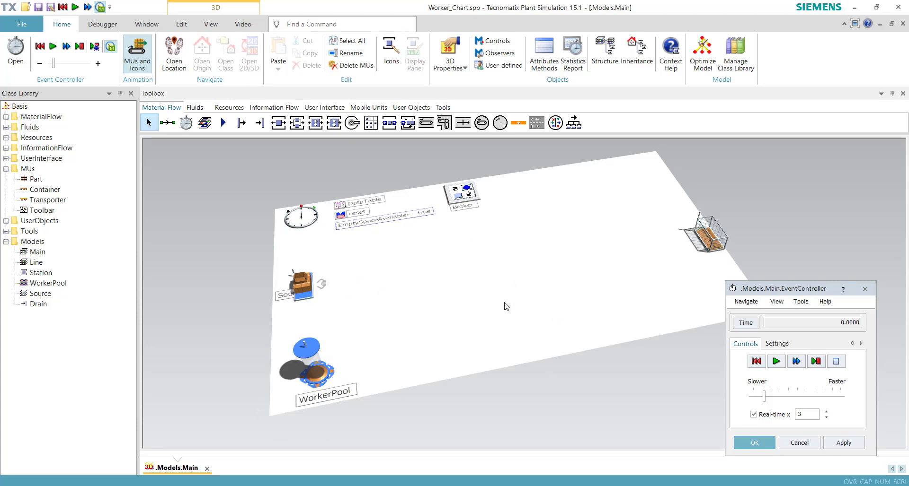
Step: Place a Line between the Source and the Drain, and move the Drain farther away from the line's end
{"action": "left_click_drag", "start_coordinate": [446, 376], "coordinate": [525, 389]}
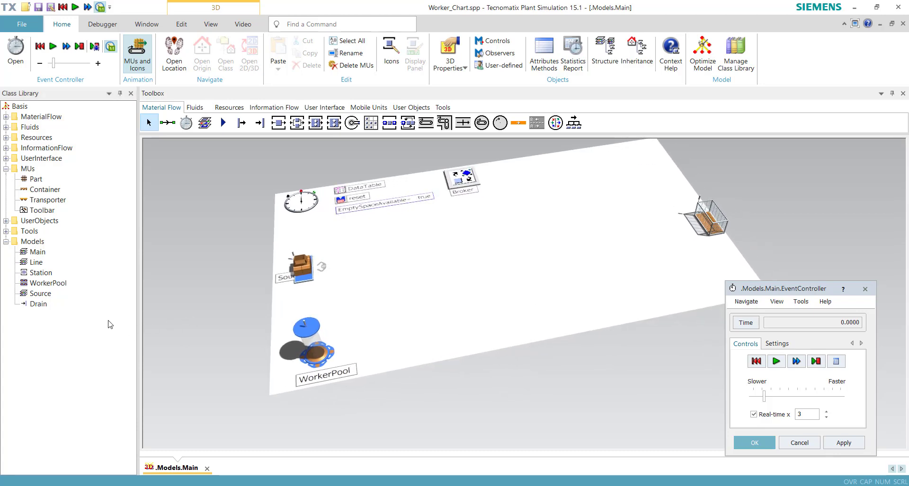
{"action": "left_click", "coordinate": [35, 263]}
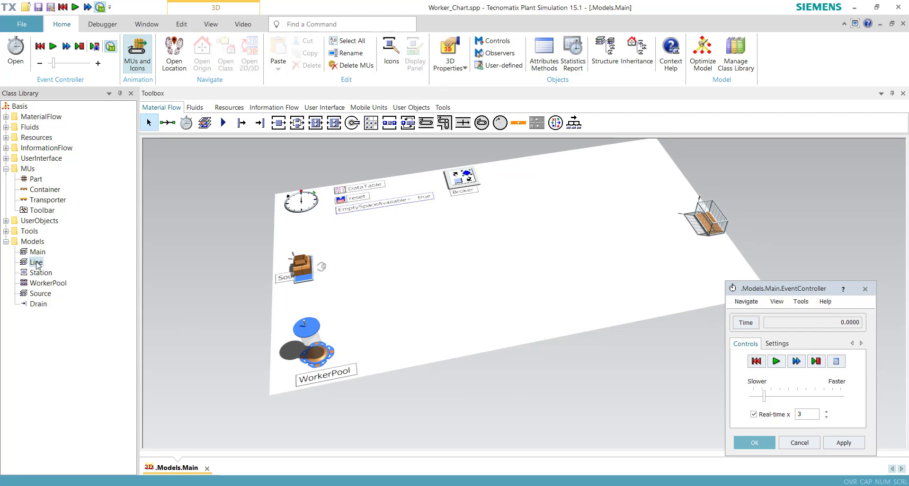
{"action": "left_click_drag", "start_coordinate": [37, 265], "coordinate": [379, 262]}
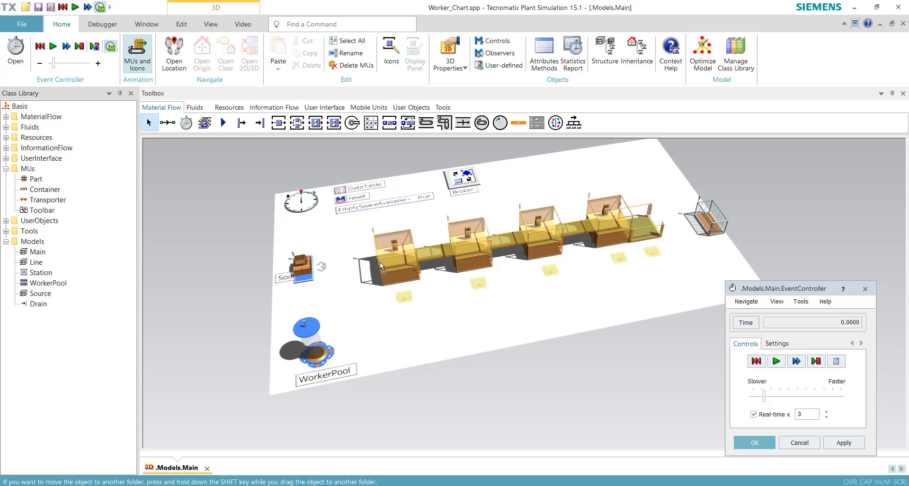
{"action": "left_click_drag", "start_coordinate": [379, 262], "coordinate": [380, 263]}
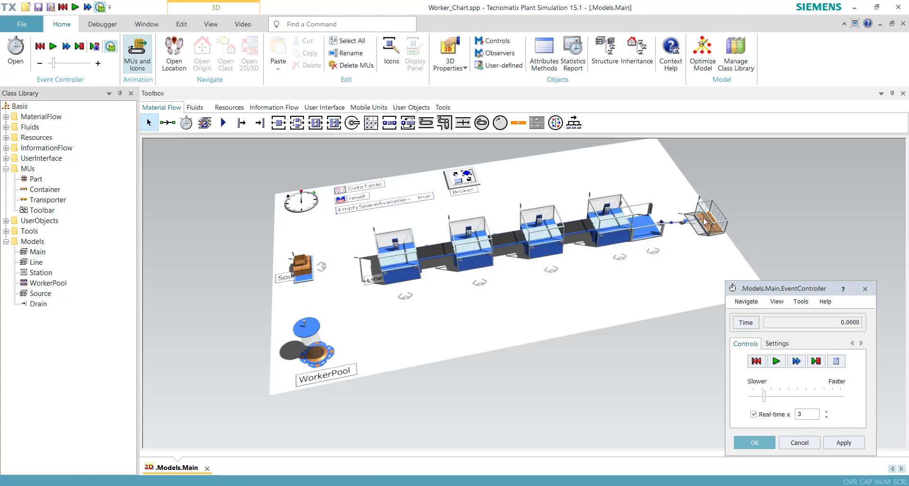
{"action": "left_click_drag", "start_coordinate": [731, 220], "coordinate": [783, 211]}
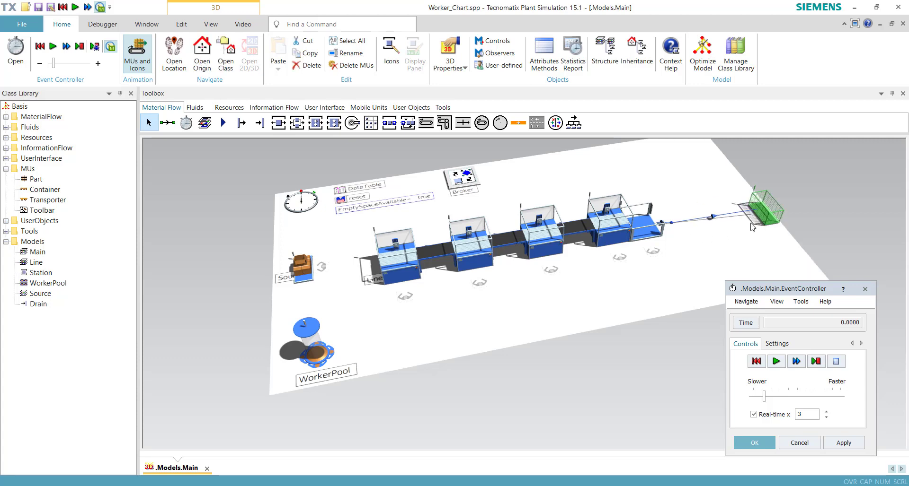
{"action": "left_click", "coordinate": [725, 250]}
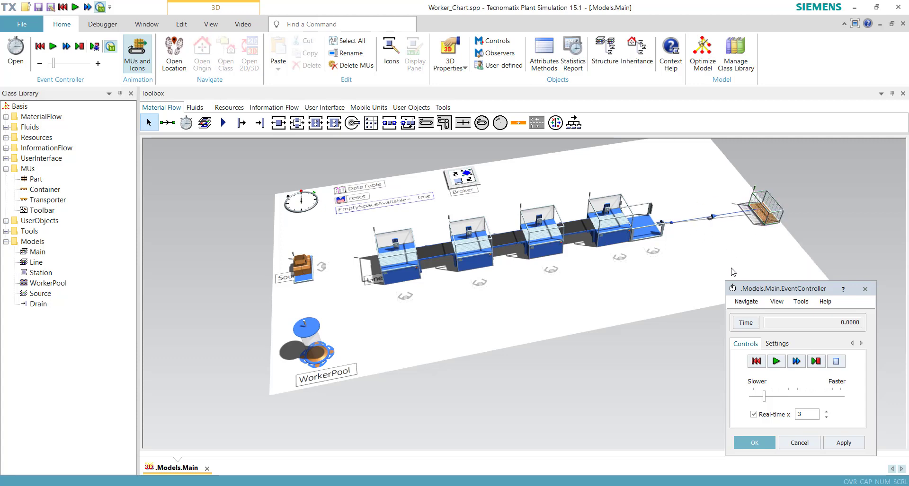
Step: Place a second Line in the Main frame, parallel to and below the first one
{"action": "left_click", "coordinate": [537, 245]}
{"action": "left_click_drag", "start_coordinate": [595, 310], "coordinate": [534, 305]}
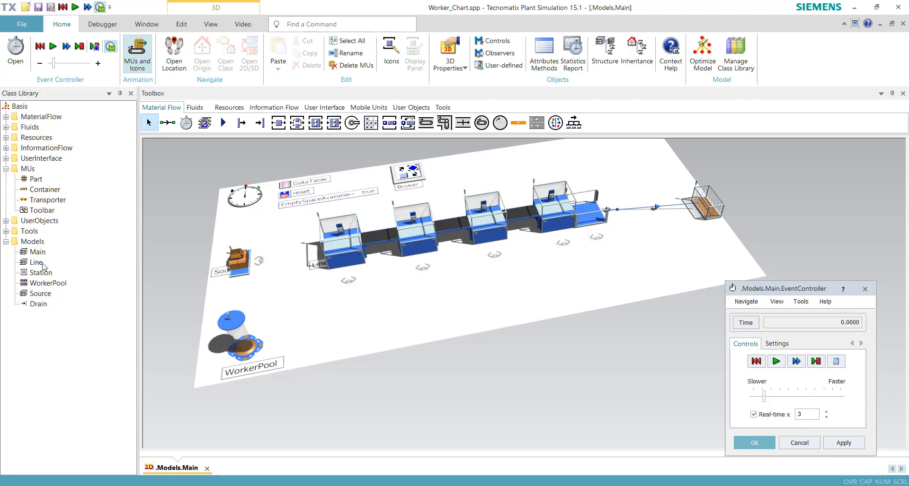
{"action": "left_click_drag", "start_coordinate": [36, 266], "coordinate": [331, 317]}
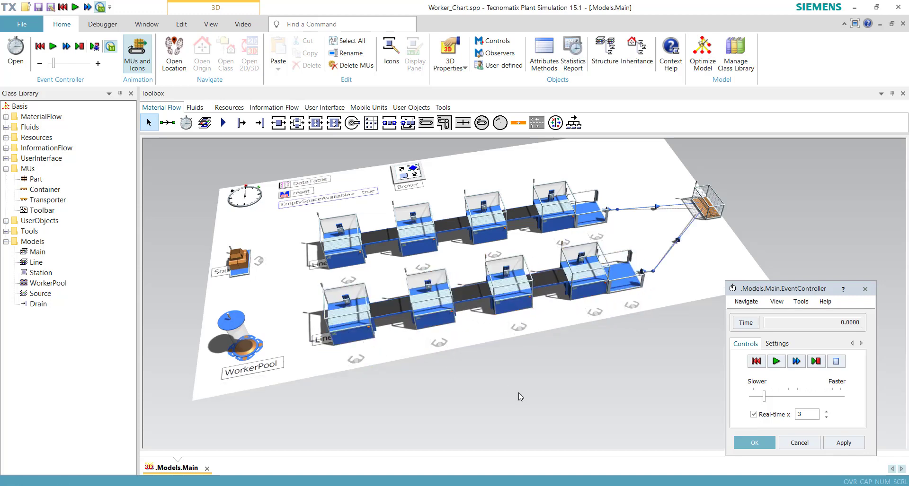
{"action": "left_click", "coordinate": [344, 252]}
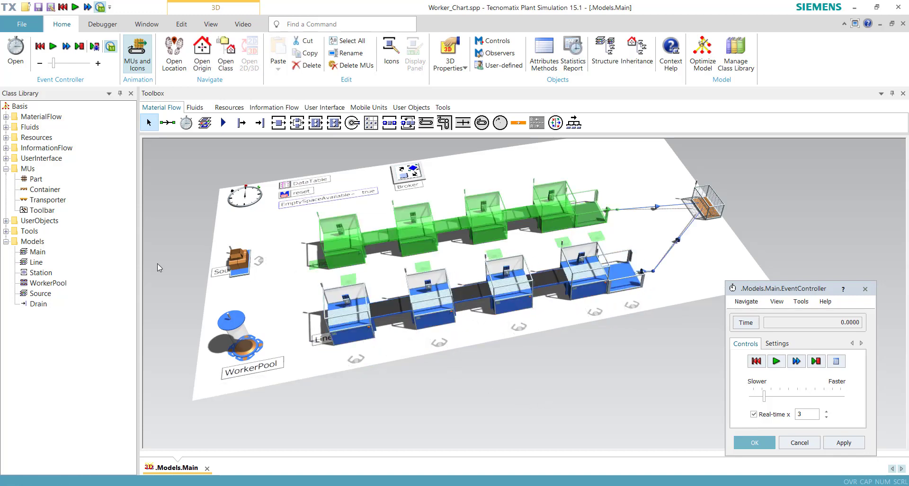
{"action": "left_click", "coordinate": [326, 330]}
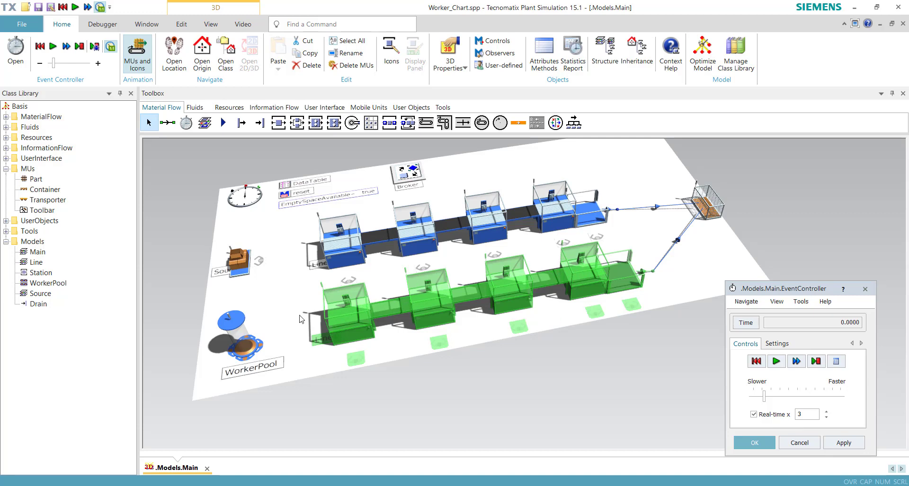
{"action": "left_click", "coordinate": [38, 263]}
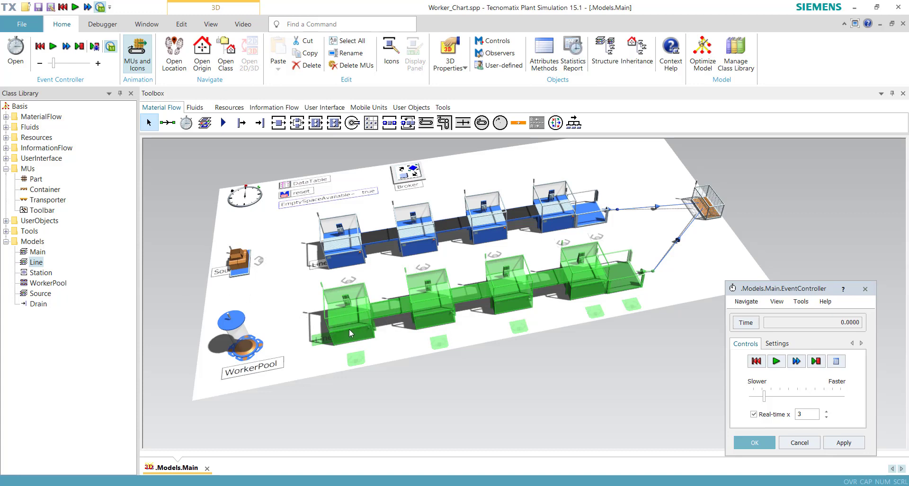
{"action": "left_click", "coordinate": [37, 263]}
{"action": "key", "text": "Escape"}
{"action": "left_click", "coordinate": [490, 363]}
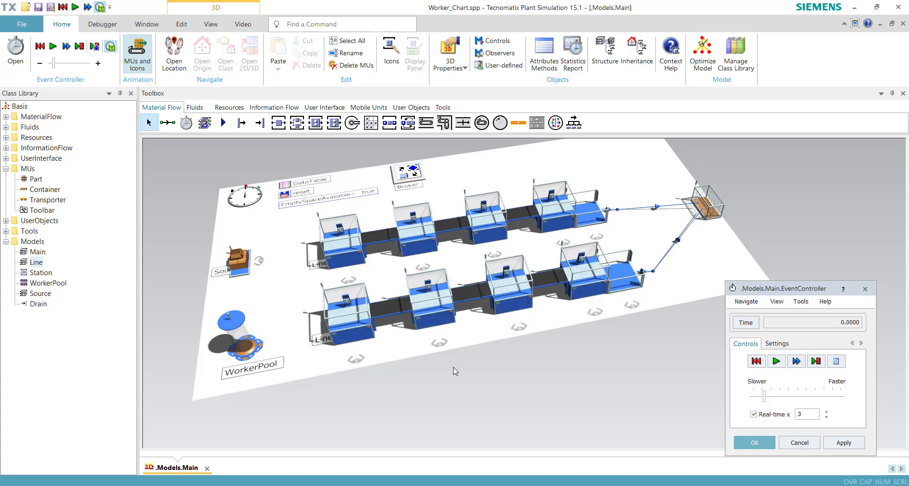
Step: Open the second line's frame and check the processing time of its first station without changing it
{"action": "left_click", "coordinate": [366, 325]}
{"action": "double_click", "coordinate": [365, 326]}
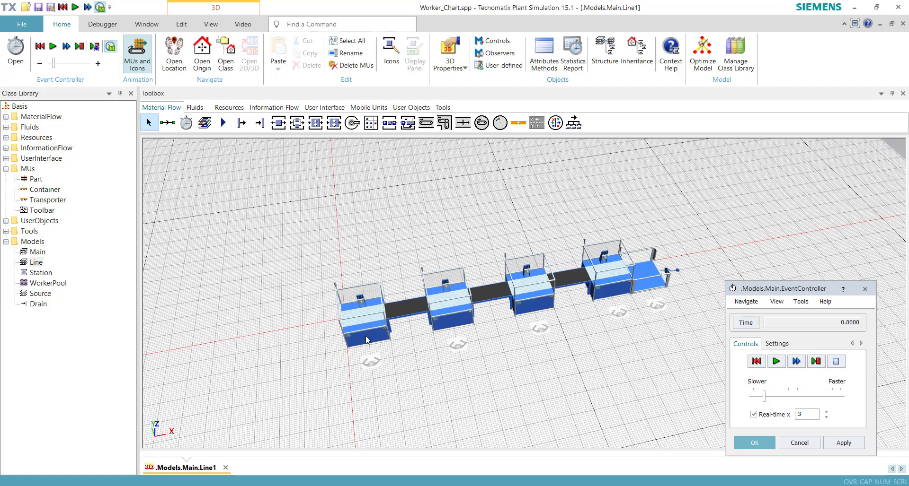
{"action": "left_click", "coordinate": [369, 339]}
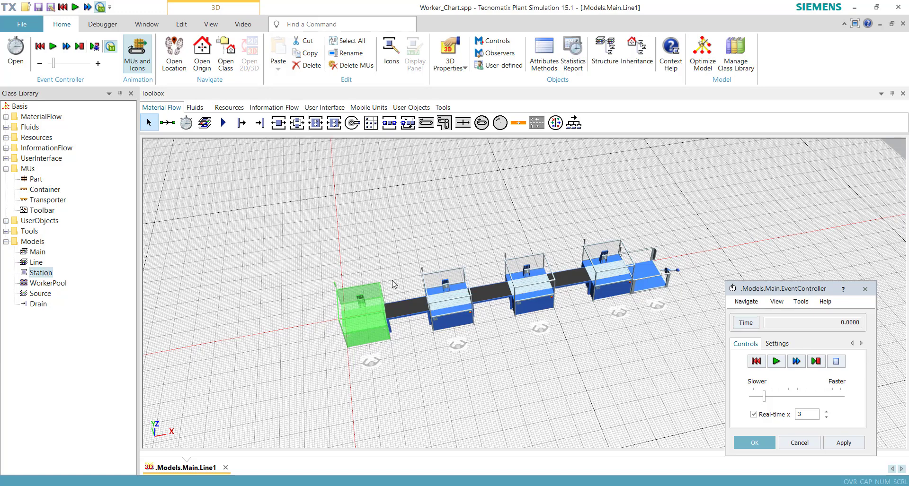
{"action": "double_click", "coordinate": [351, 326]}
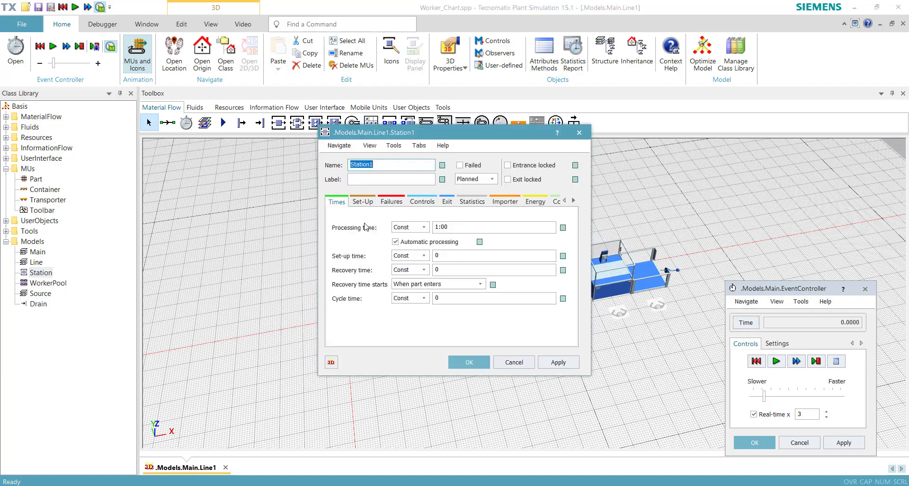
{"action": "left_click", "coordinate": [455, 228]}
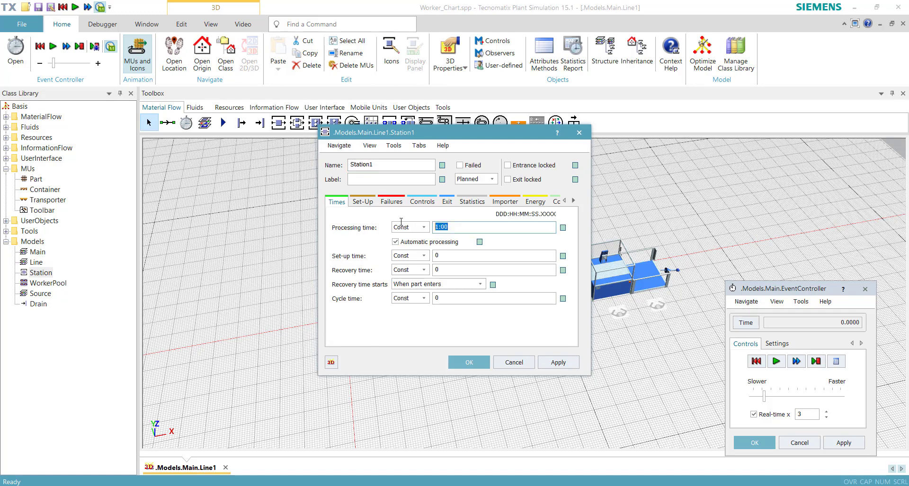
{"action": "left_click", "coordinate": [513, 363]}
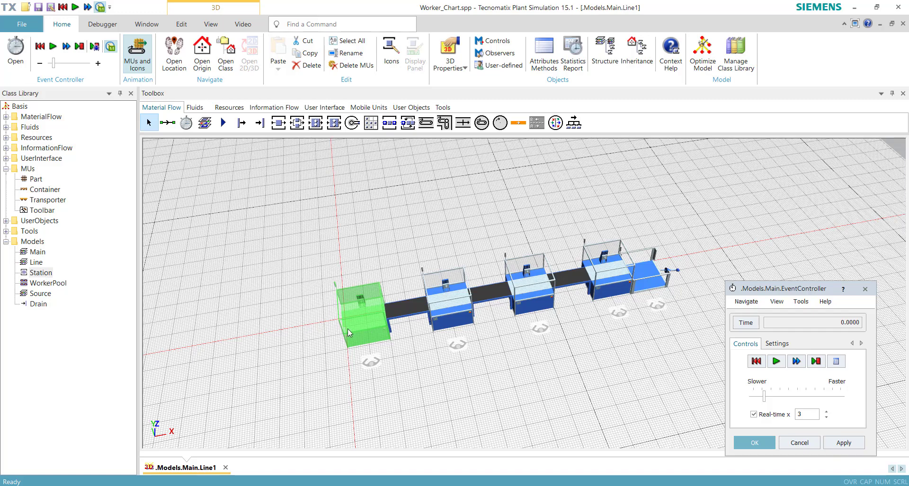
Step: Set the processing time of the Station class in the Models folder to 50 seconds
{"action": "double_click", "coordinate": [45, 274]}
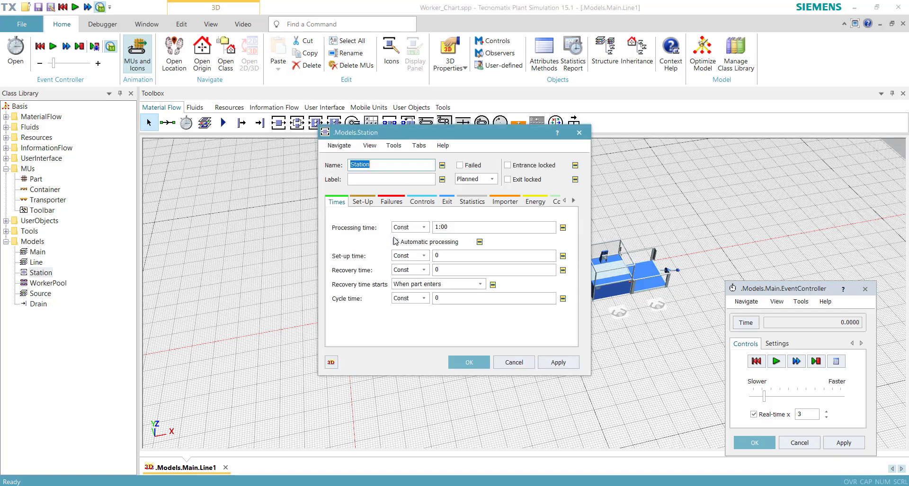
{"action": "left_click", "coordinate": [440, 228]}
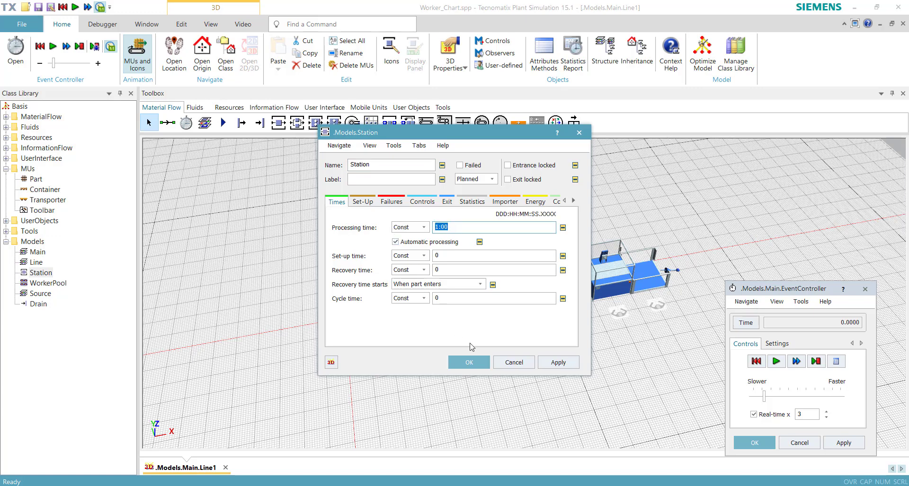
{"action": "type", "text": "50"}
{"action": "left_click", "coordinate": [469, 362]}
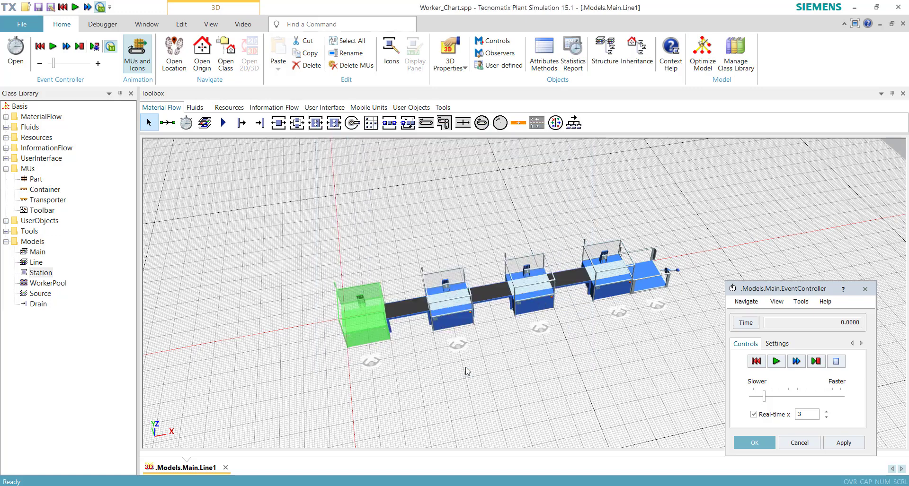
Step: Check the inherited processing time of Station2 in the second line, and return to the Main frame
{"action": "double_click", "coordinate": [448, 297]}
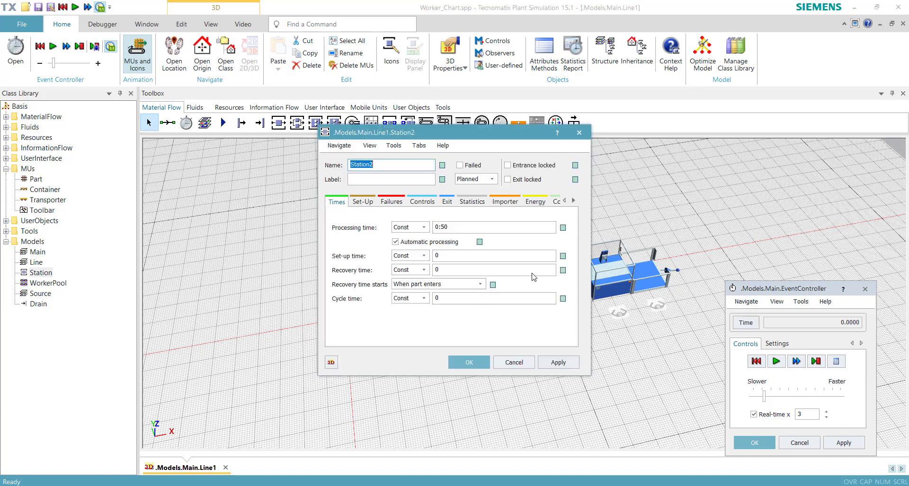
{"action": "left_click", "coordinate": [473, 226]}
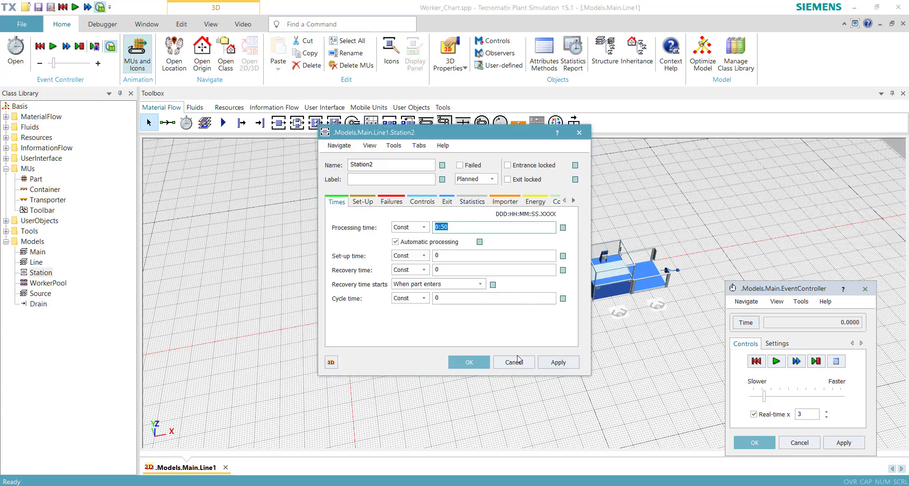
{"action": "left_click", "coordinate": [470, 364]}
{"action": "left_click", "coordinate": [453, 411]}
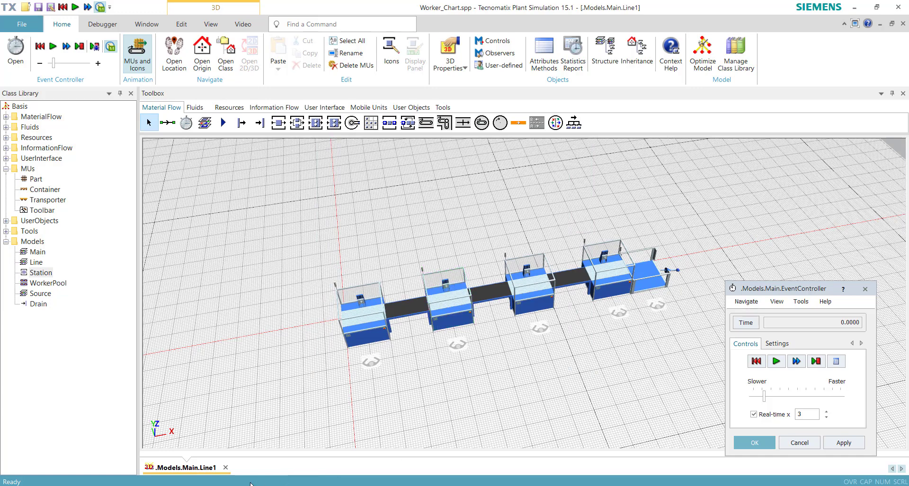
{"action": "key", "text": "ctrl+u"}
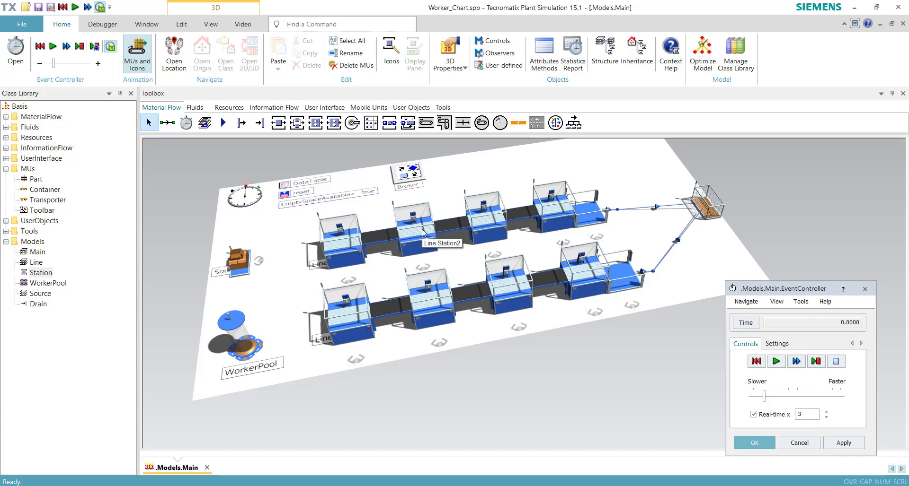
{"action": "left_click", "coordinate": [463, 220]}
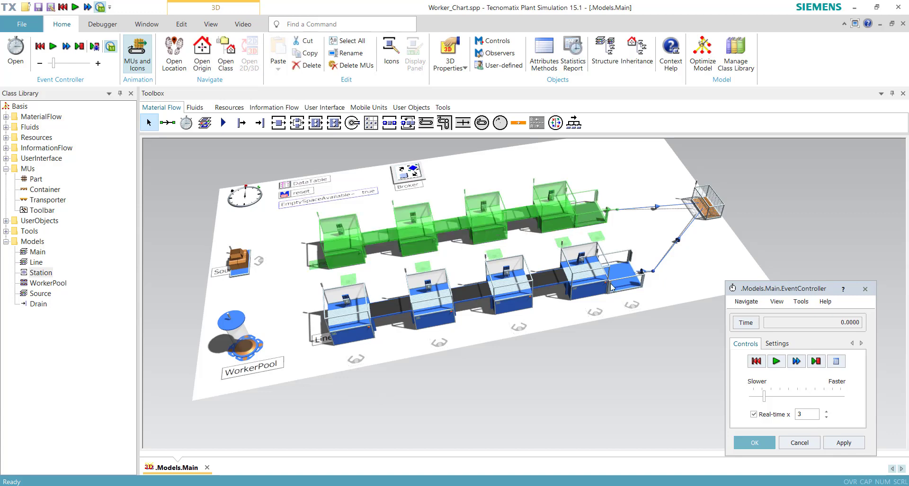
{"action": "left_click", "coordinate": [508, 311]}
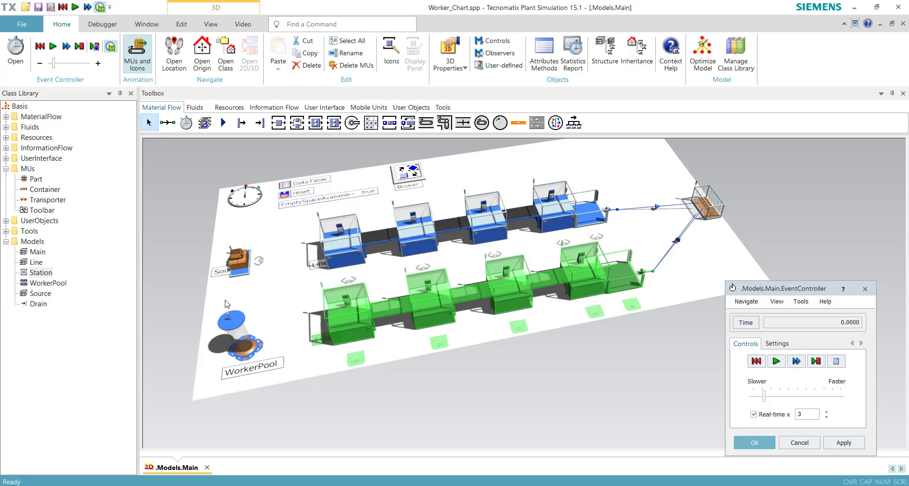
{"action": "left_click", "coordinate": [217, 314]}
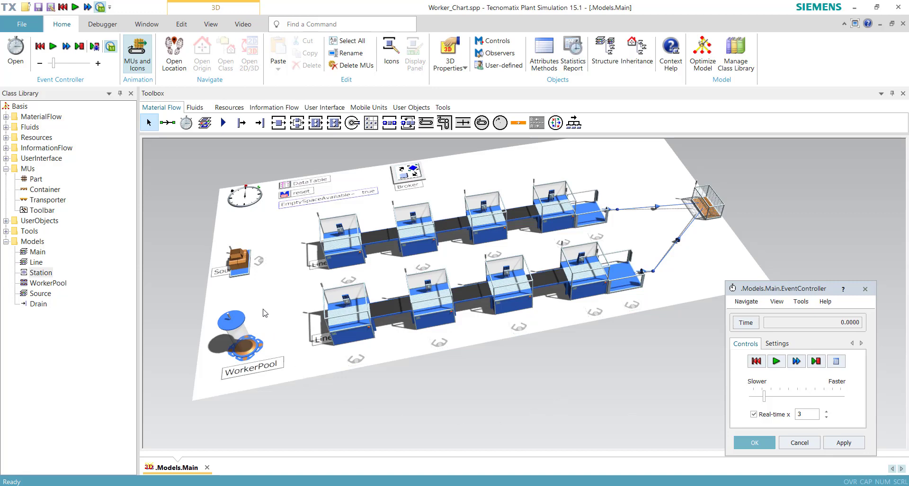
Step: Check the WorkerPool's worker creation table in the Main frame without changing it
{"action": "left_click_drag", "start_coordinate": [434, 282], "coordinate": [443, 291]}
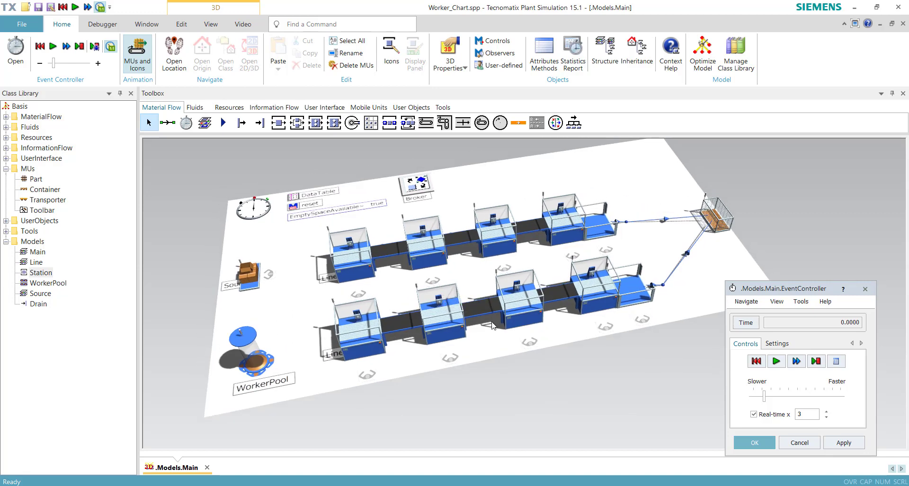
{"action": "double_click", "coordinate": [247, 377]}
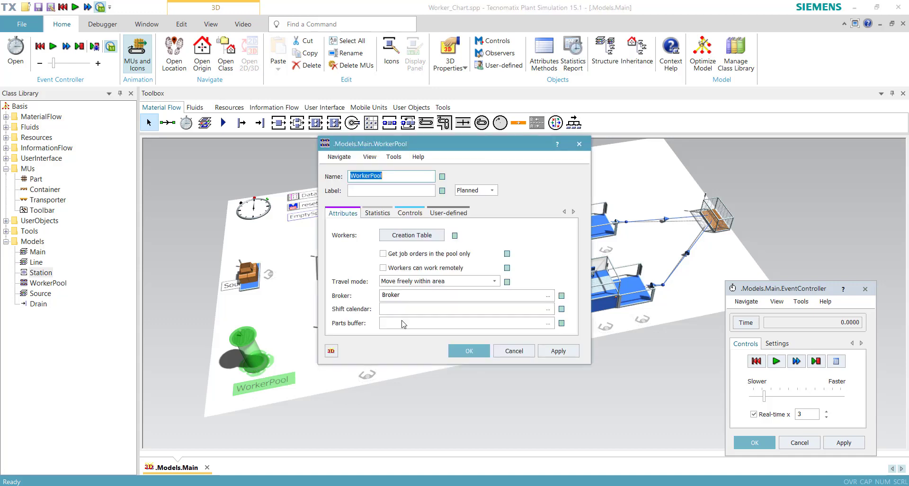
{"action": "left_click", "coordinate": [424, 237]}
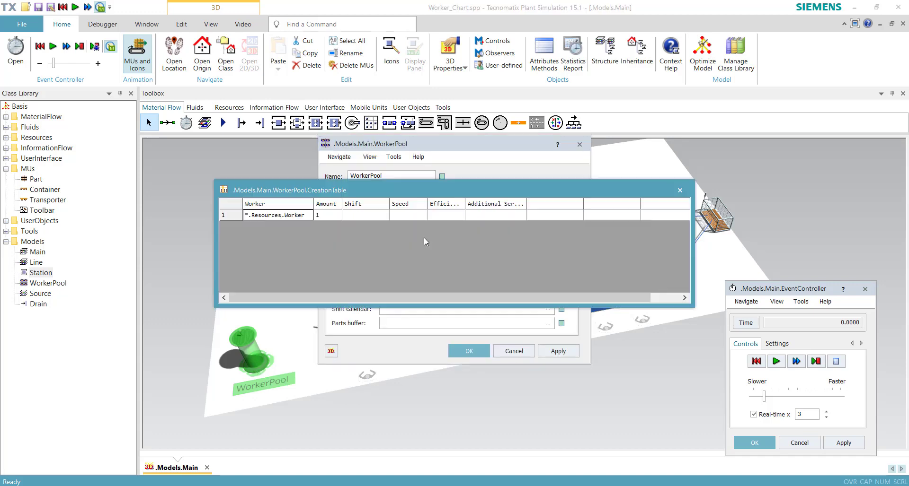
{"action": "left_click", "coordinate": [330, 219]}
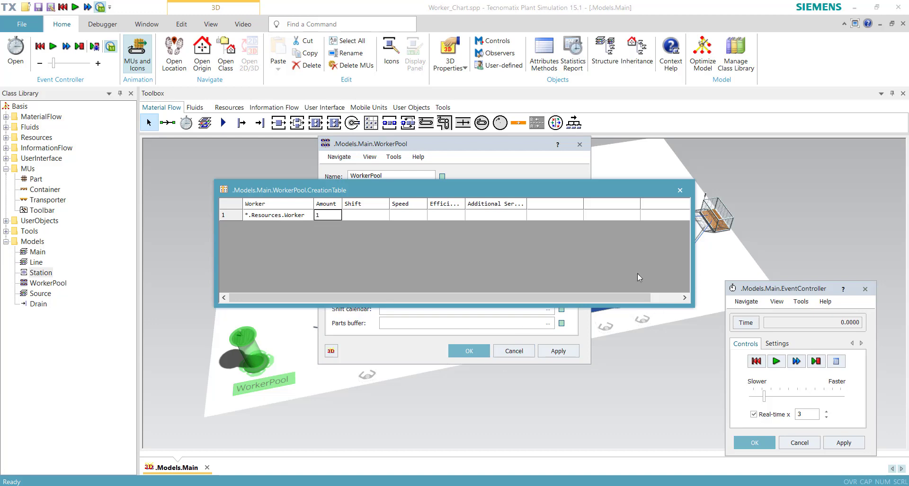
{"action": "left_click", "coordinate": [680, 190]}
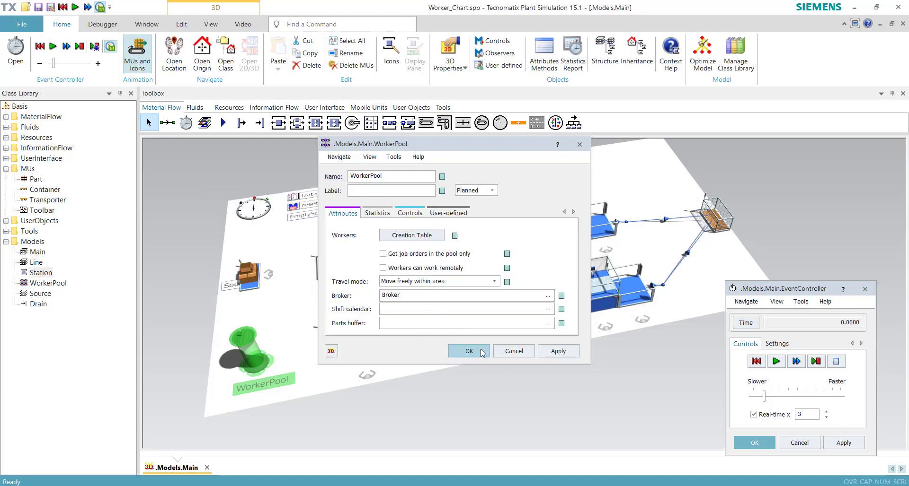
{"action": "left_click", "coordinate": [468, 351]}
Step: Run the simulation and examine how the worker carries parts from the Source to the first stations of both lines
{"action": "left_click", "coordinate": [775, 362]}
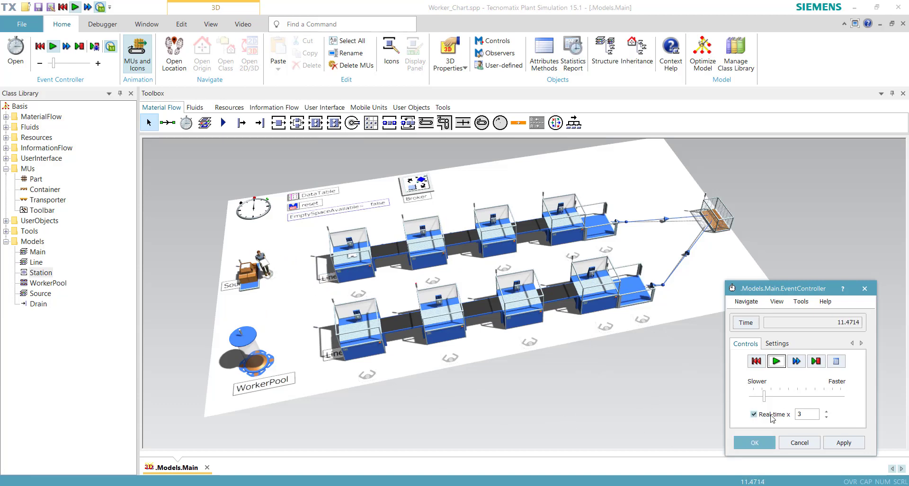
{"action": "left_click_drag", "start_coordinate": [473, 369], "coordinate": [537, 353]}
{"action": "scroll", "coordinate": [537, 353], "scroll_direction": "down", "scroll_amount": 2}
{"action": "scroll", "coordinate": [534, 341], "scroll_direction": "up", "scroll_amount": 3}
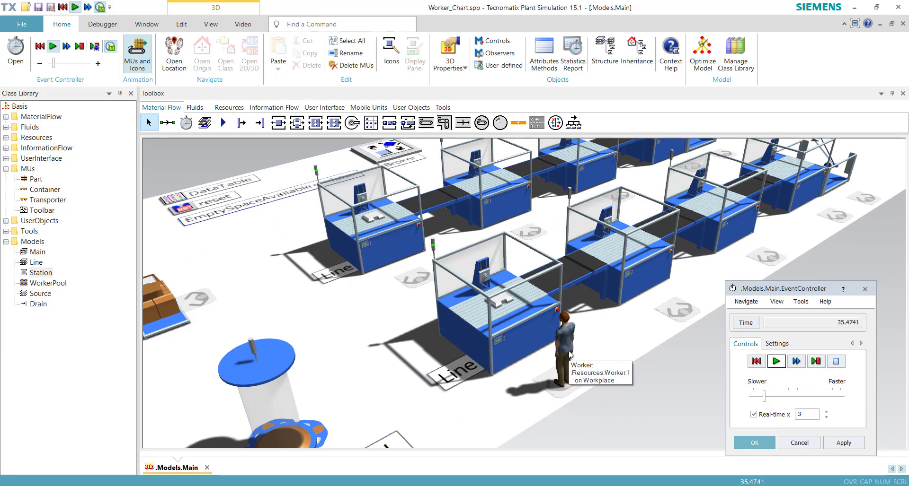
{"action": "left_click", "coordinate": [510, 301]}
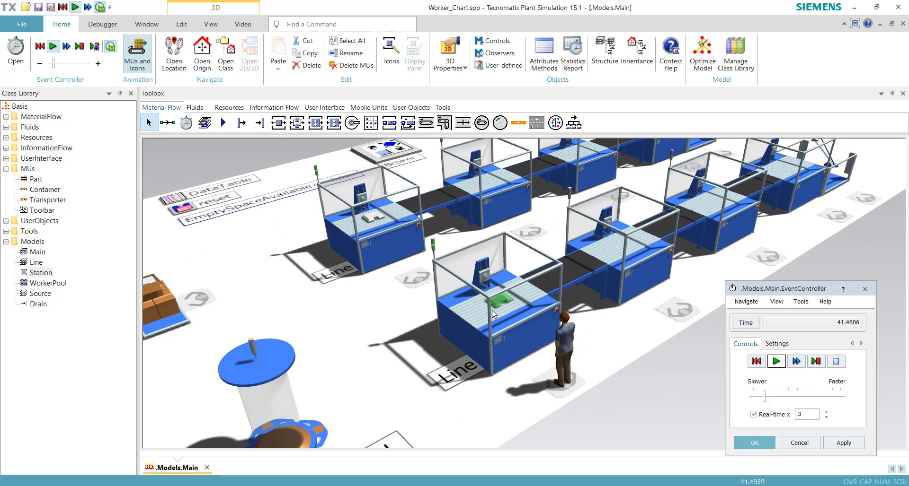
{"action": "mouse_move", "coordinate": [512, 305]}
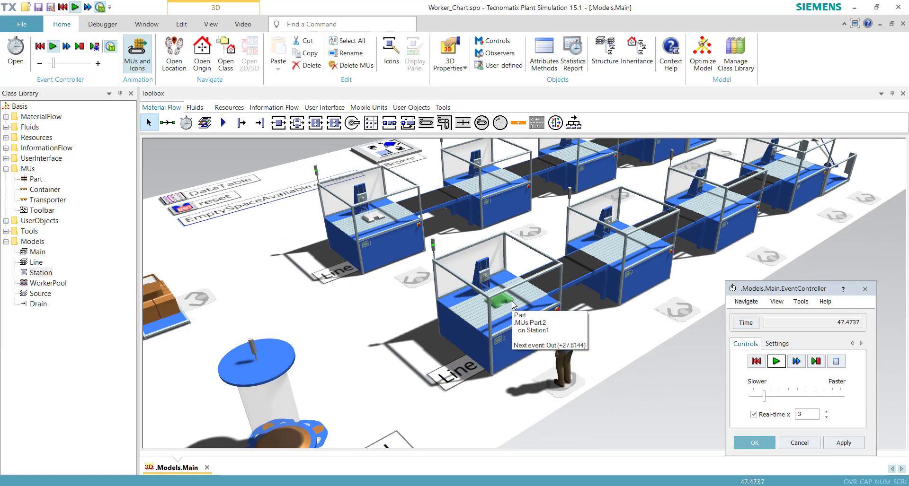
{"action": "scroll", "coordinate": [527, 334], "scroll_direction": "down", "scroll_amount": 5}
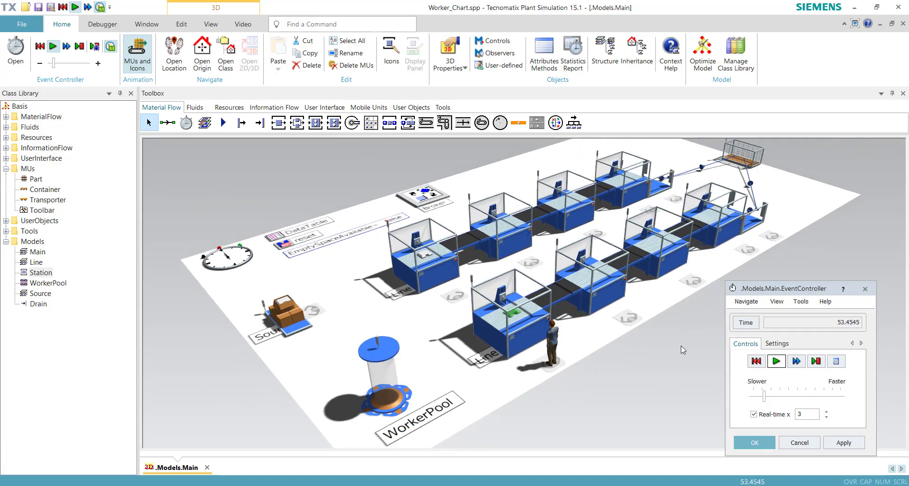
{"action": "scroll", "coordinate": [575, 344], "scroll_direction": "down", "scroll_amount": 2}
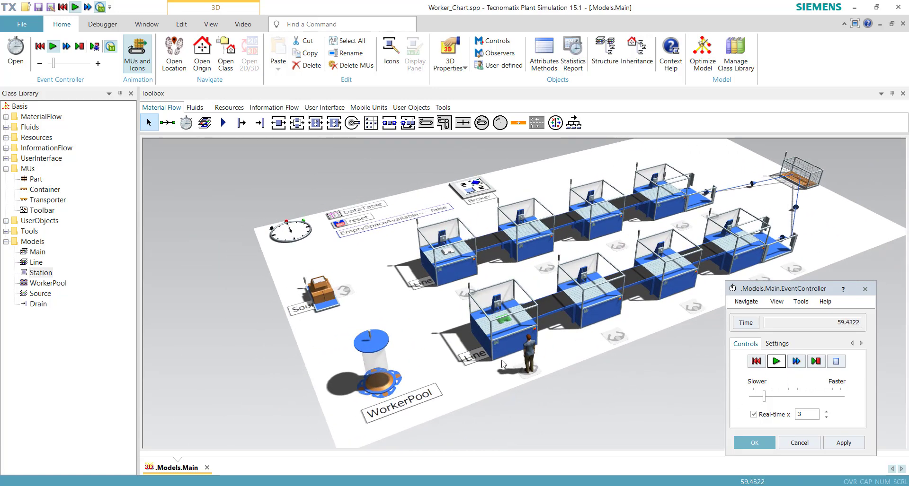
{"action": "left_click_drag", "start_coordinate": [514, 364], "coordinate": [532, 397]}
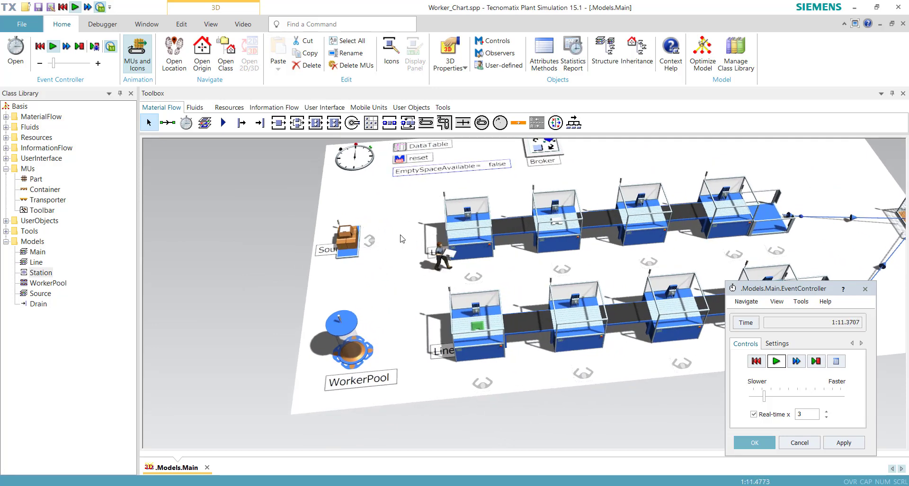
{"action": "left_click", "coordinate": [296, 300]}
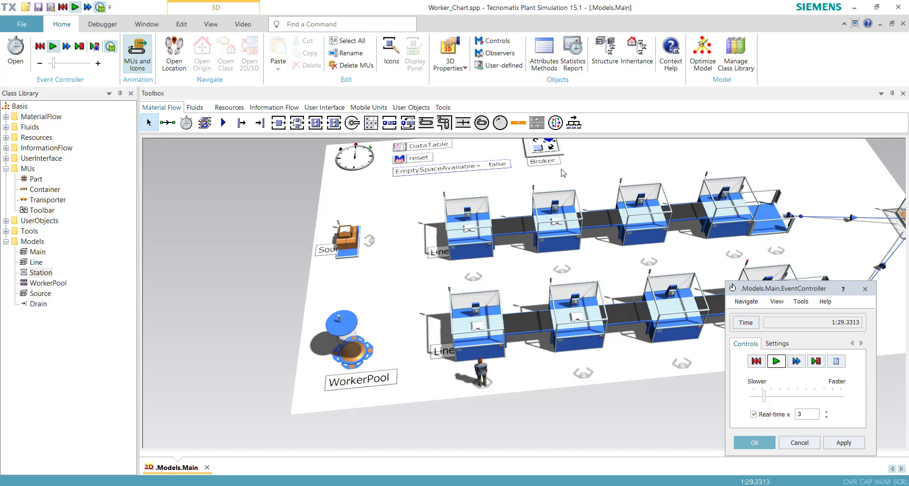
Step: Reset the simulation and place a WorkerChart object in the Main frame beside the WorkerPool
{"action": "left_click", "coordinate": [443, 108]}
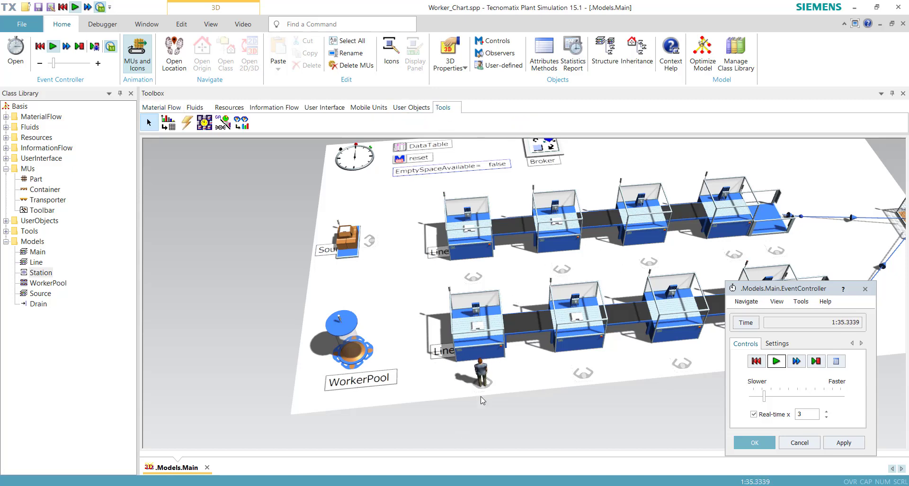
{"action": "left_click", "coordinate": [756, 364]}
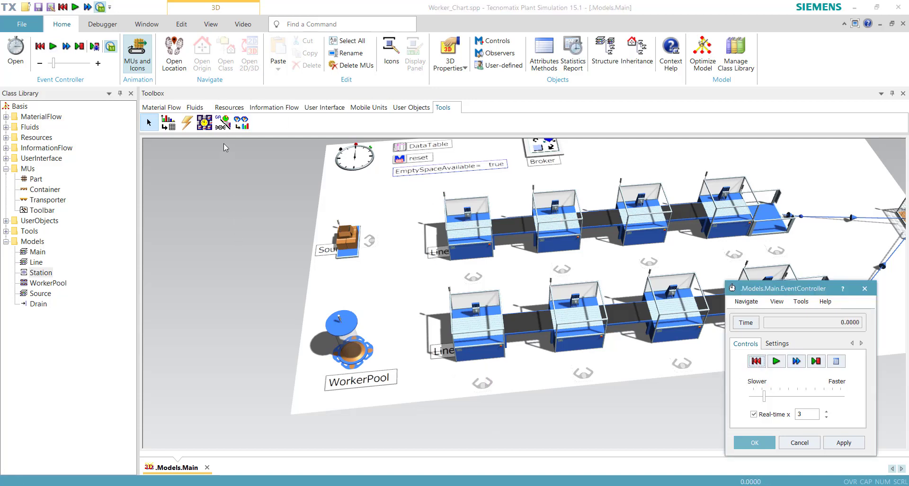
{"action": "left_click", "coordinate": [241, 124]}
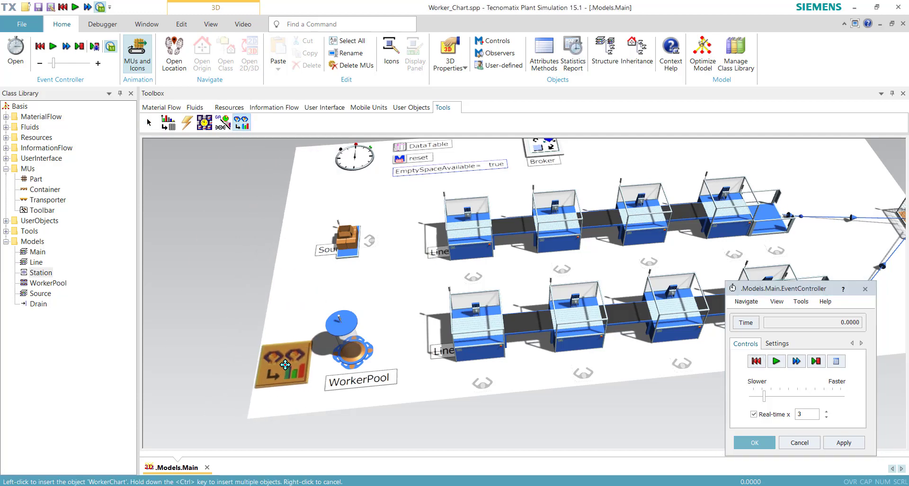
{"action": "left_click", "coordinate": [293, 362]}
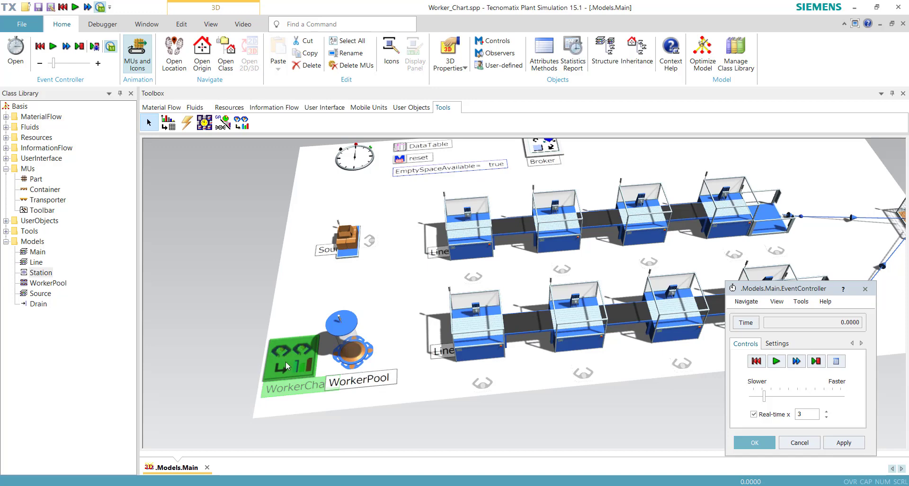
Step: Assign the WorkerPool to the WorkerChart and group the charted workers by Individuals
{"action": "left_click_drag", "start_coordinate": [345, 352], "coordinate": [284, 356]}
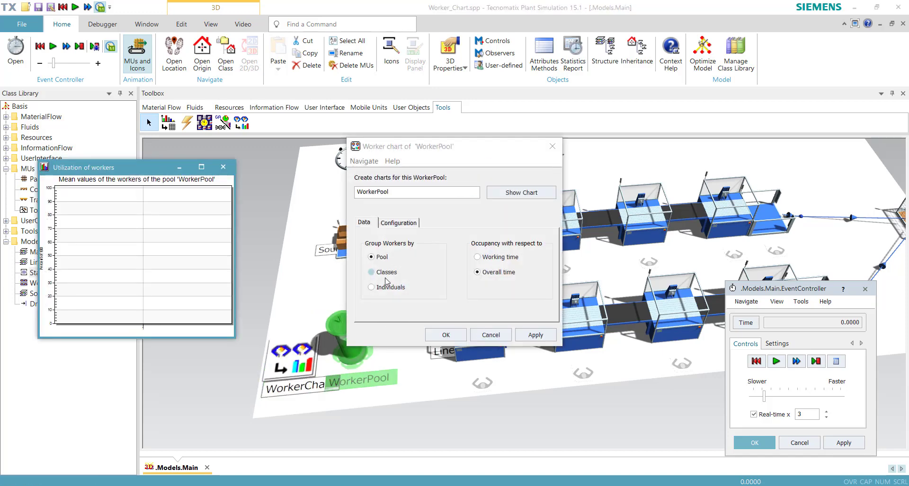
{"action": "left_click", "coordinate": [386, 287]}
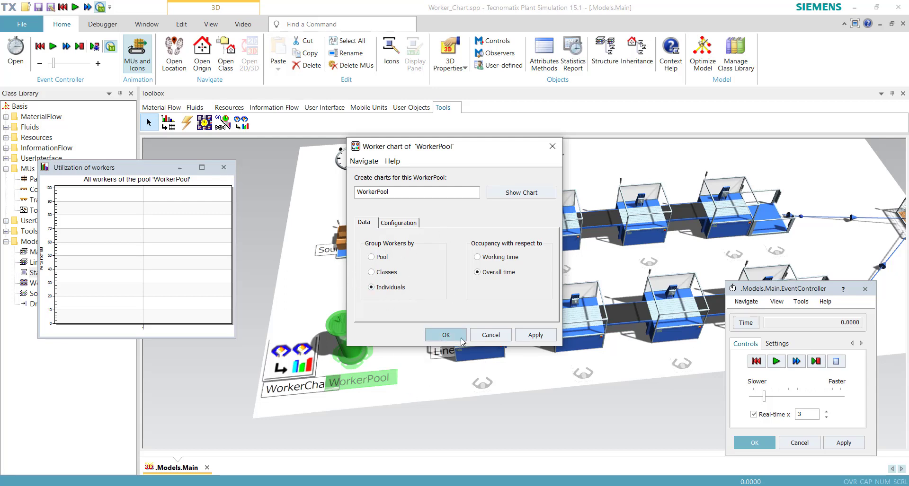
{"action": "left_click", "coordinate": [445, 336]}
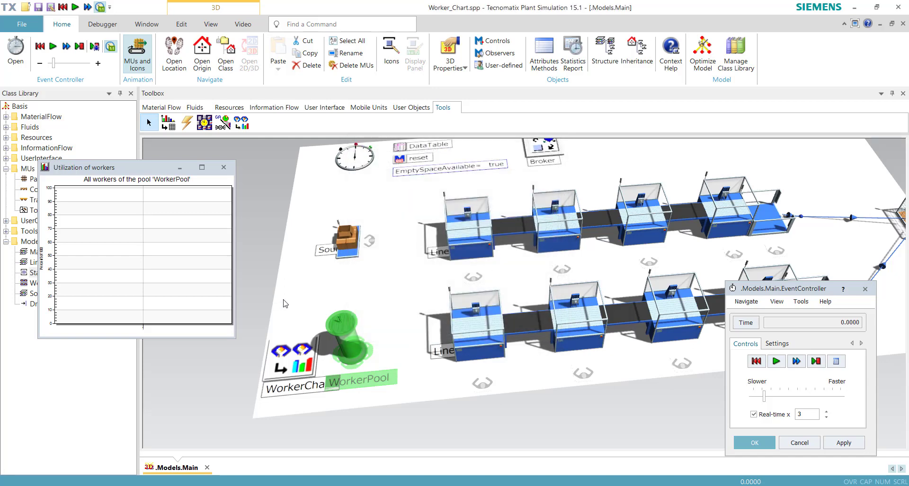
Step: Run the simulation and view the WorkerChart's utilization of workers in an enlarged chart window
{"action": "left_click", "coordinate": [281, 267]}
{"action": "left_click", "coordinate": [776, 361]}
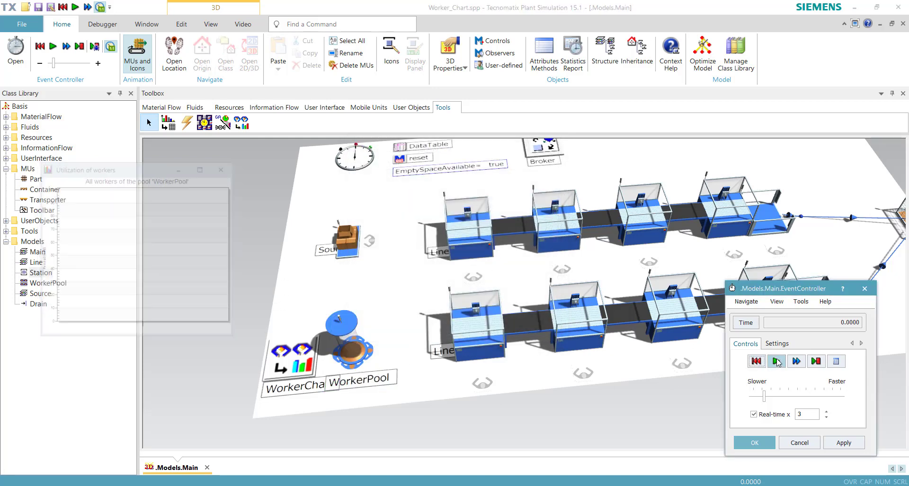
{"action": "double_click", "coordinate": [295, 359]}
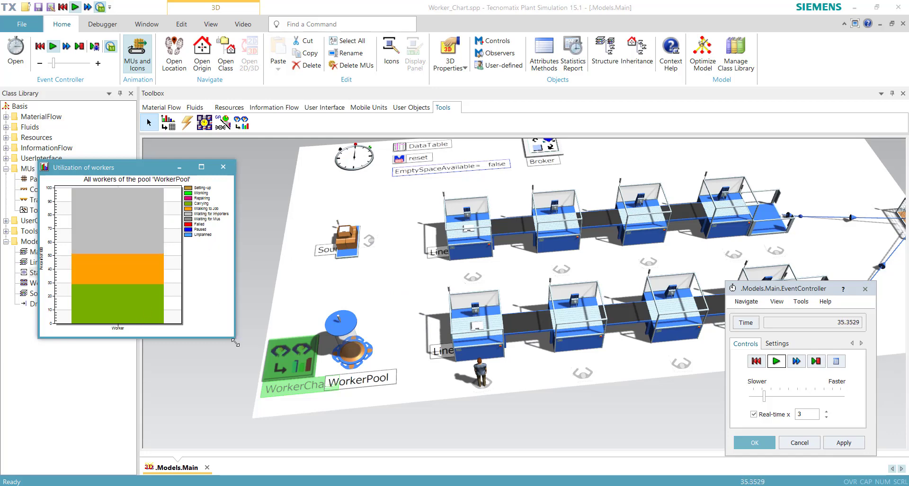
{"action": "left_click_drag", "start_coordinate": [269, 358], "coordinate": [461, 434]}
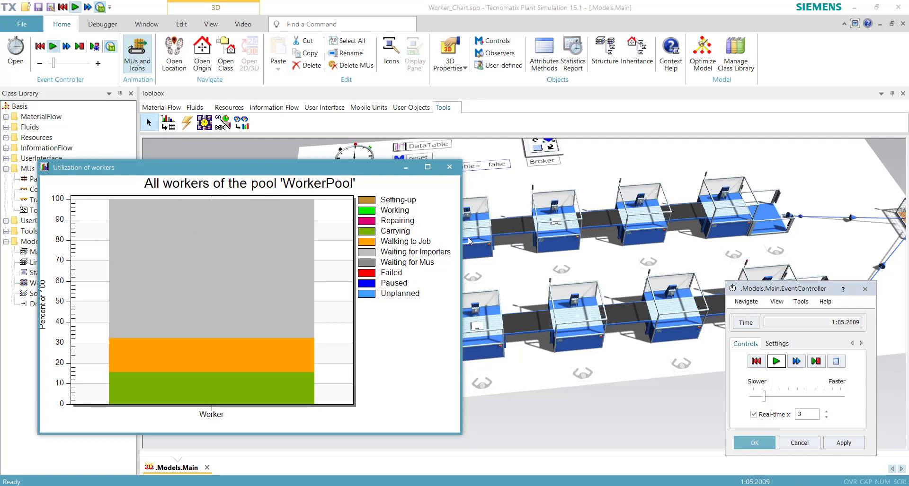
{"action": "left_click_drag", "start_coordinate": [439, 240], "coordinate": [348, 233]}
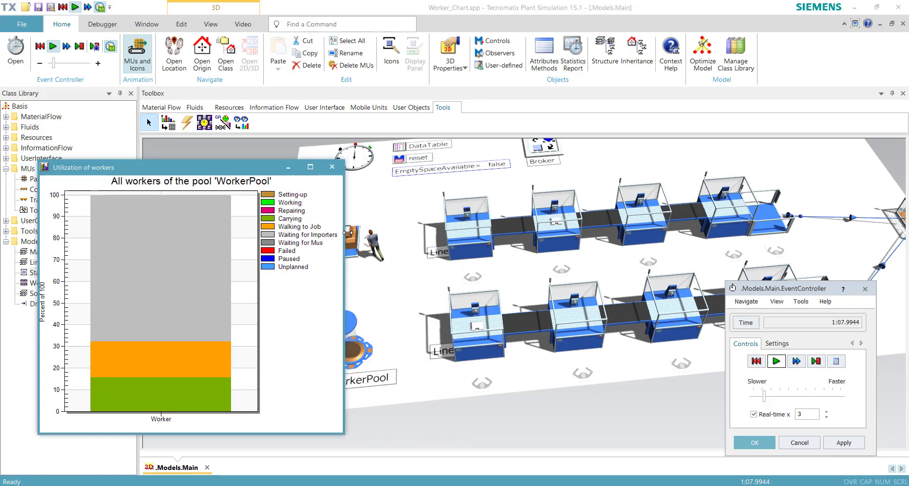
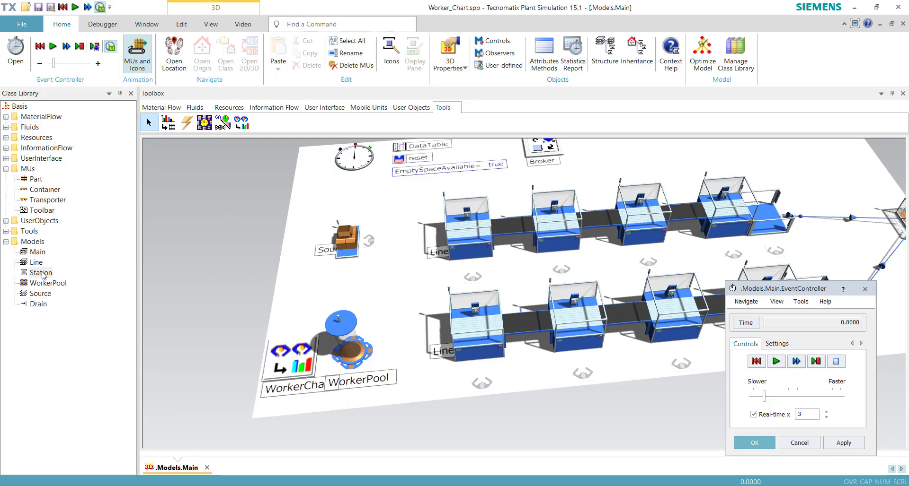
Step: Set the availability of the Station class's existing Failure entry to 70%
{"action": "double_click", "coordinate": [42, 275]}
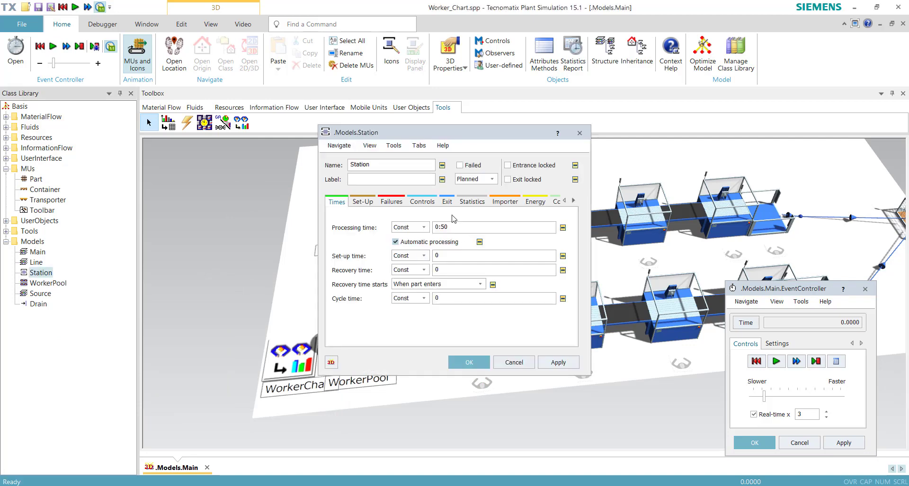
{"action": "left_click", "coordinate": [387, 203]}
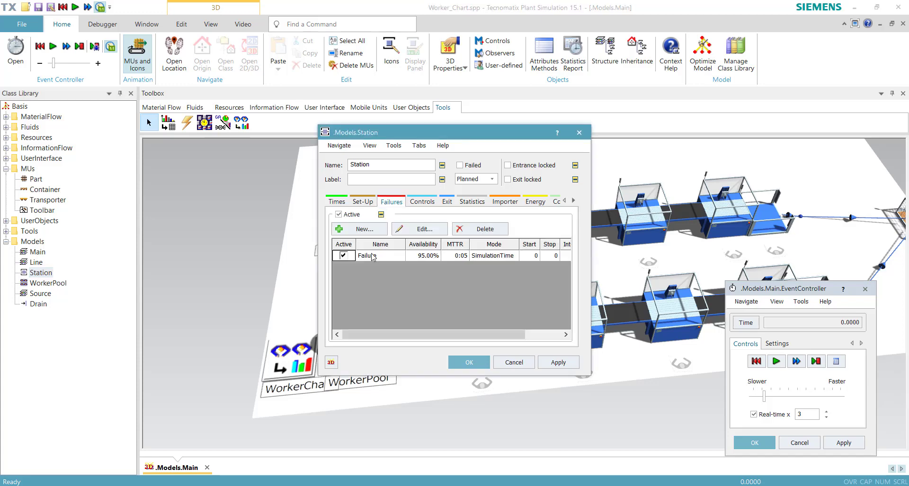
{"action": "left_click_drag", "start_coordinate": [495, 134], "coordinate": [290, 139]}
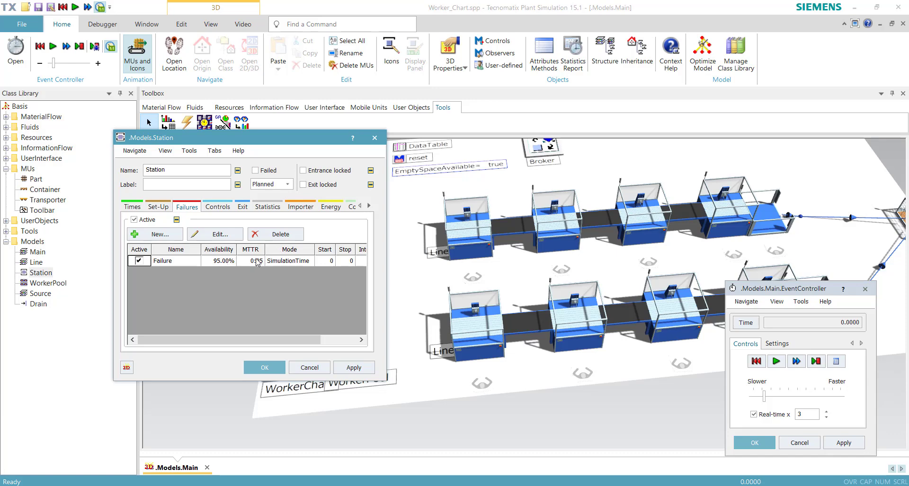
{"action": "left_click", "coordinate": [217, 261]}
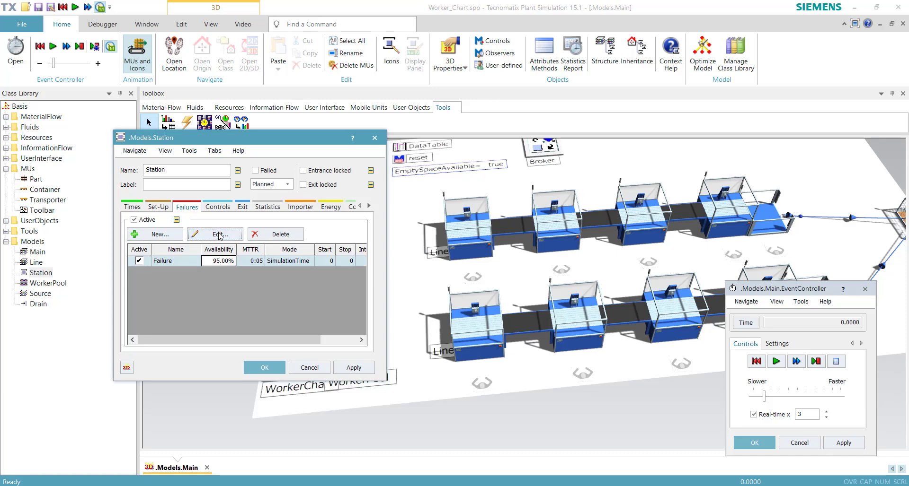
{"action": "left_click", "coordinate": [219, 235]}
{"action": "left_click", "coordinate": [380, 280]}
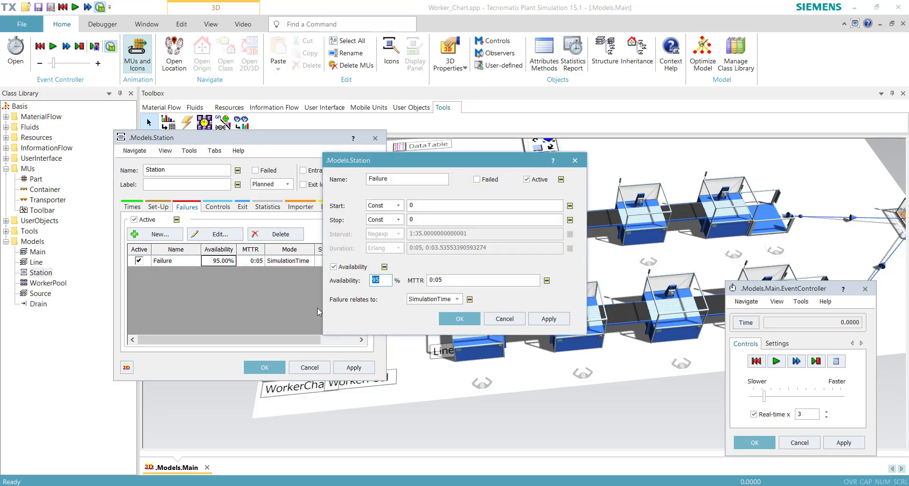
{"action": "type", "text": "70"}
{"action": "key", "text": "Tab"}
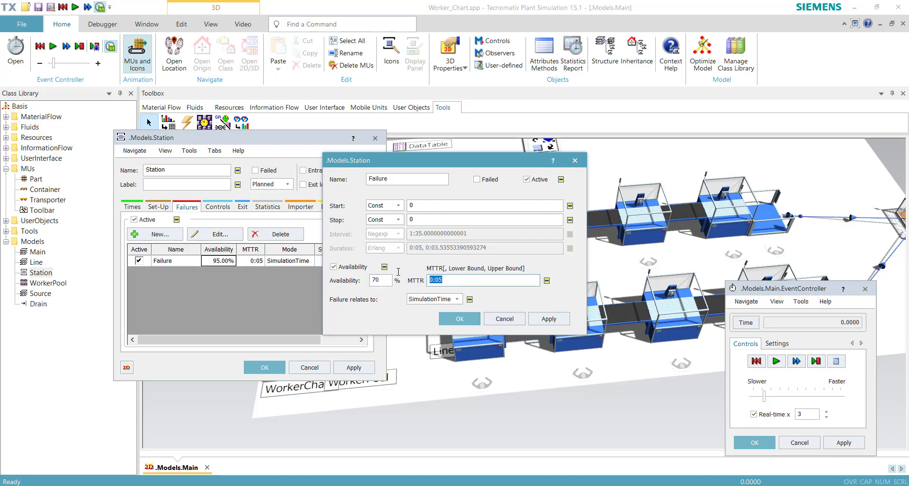
Step: Set the Failure entry's MTTR to 10, relate it to ProcessingTime, and apply the Station class settings
{"action": "type", "text": "10"}
{"action": "left_click", "coordinate": [430, 303]}
{"action": "left_click", "coordinate": [431, 324]}
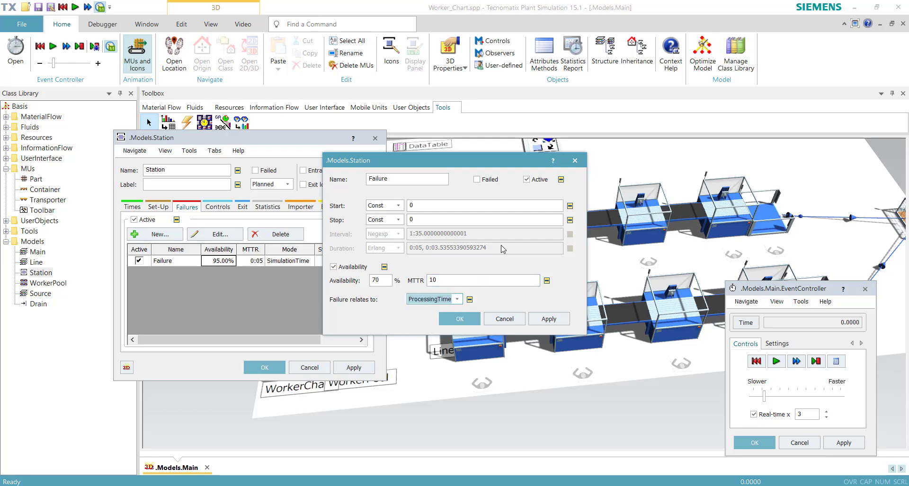
{"action": "left_click_drag", "start_coordinate": [497, 161], "coordinate": [307, 199]}
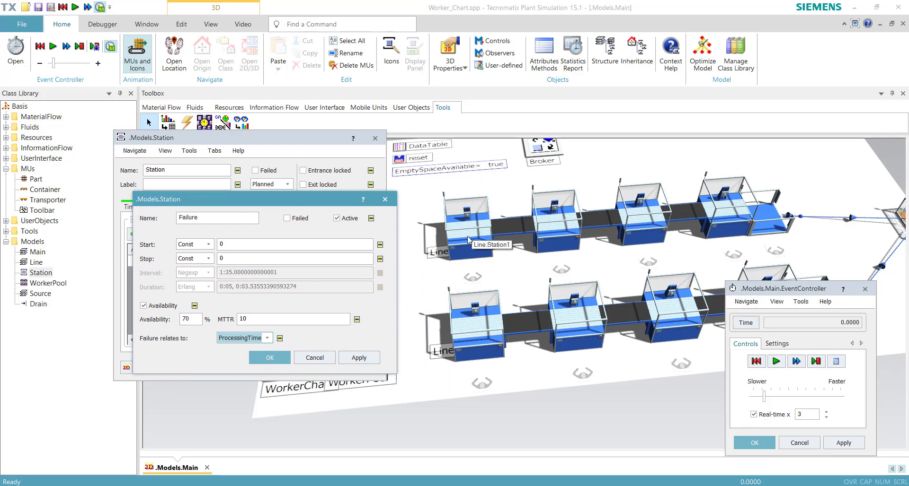
{"action": "left_click", "coordinate": [260, 338]}
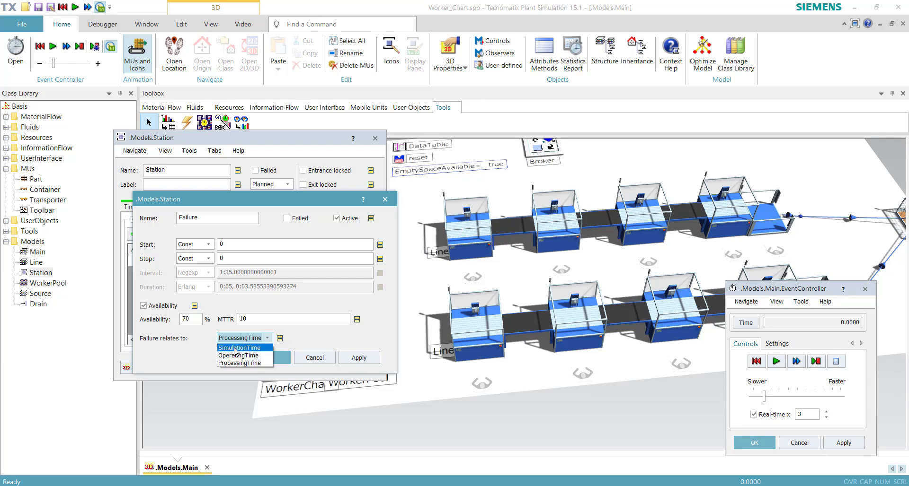
{"action": "left_click", "coordinate": [256, 340]}
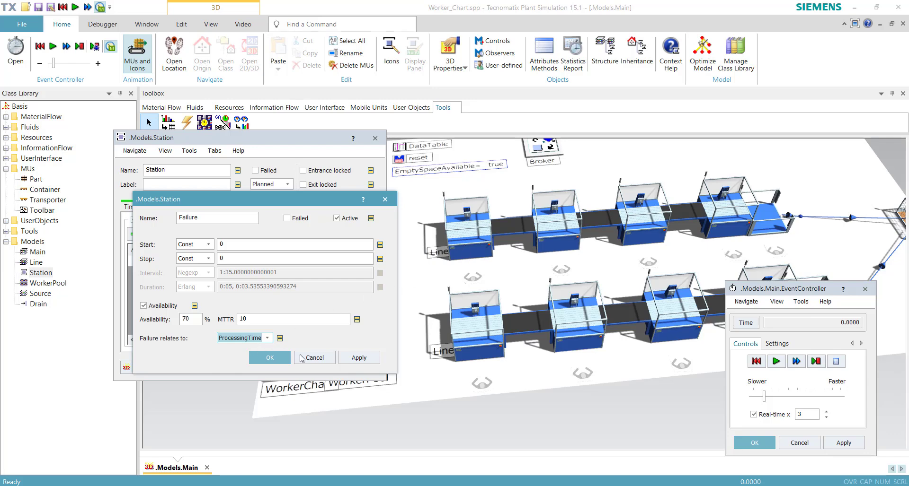
{"action": "left_click", "coordinate": [262, 359]}
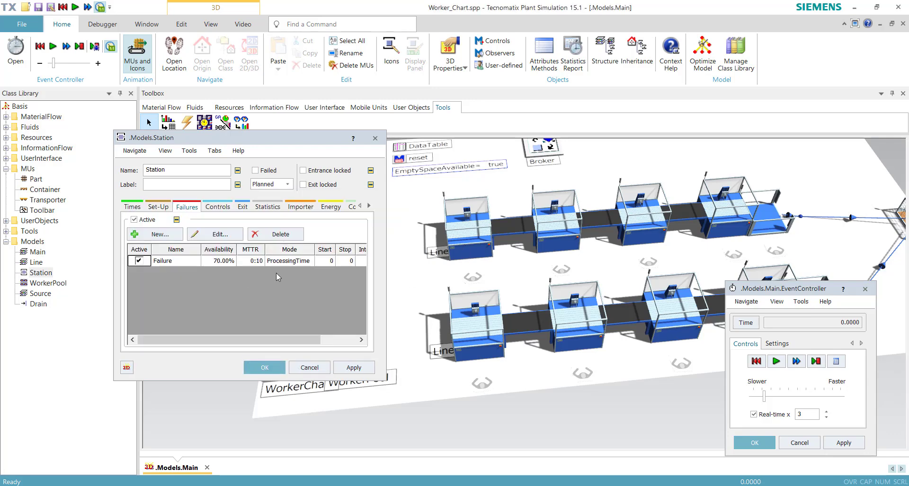
{"action": "left_click", "coordinate": [268, 367]}
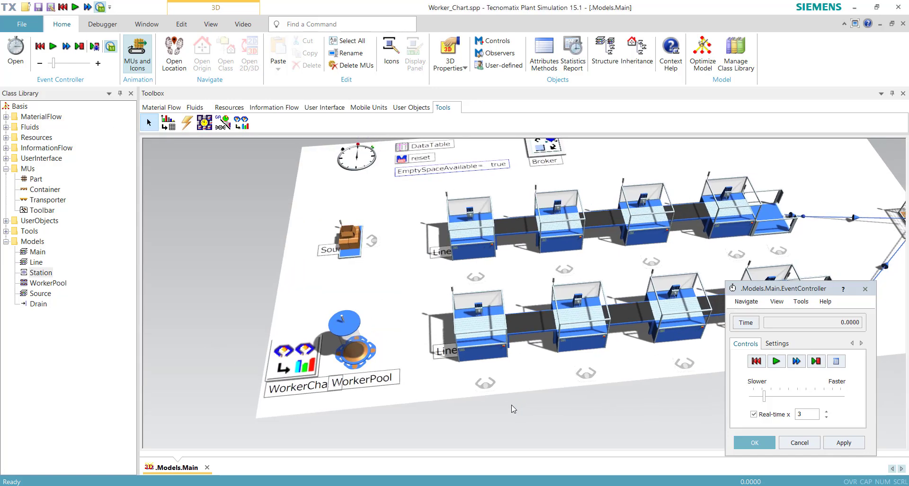
Step: Run the simulation and examine how failures occur at the first stations of both Lines
{"action": "left_click", "coordinate": [775, 362]}
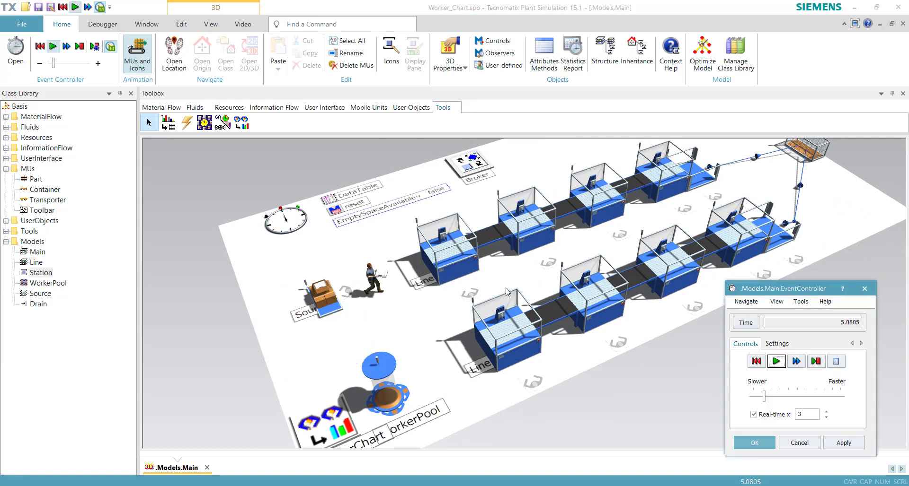
{"action": "scroll", "coordinate": [453, 341], "scroll_direction": "up", "scroll_amount": 2}
{"action": "scroll", "coordinate": [453, 340], "scroll_direction": "down", "scroll_amount": 2}
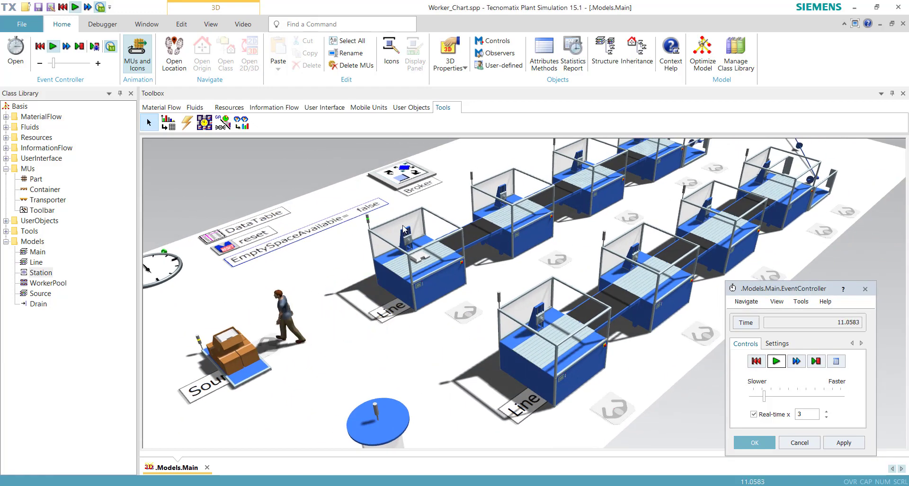
{"action": "scroll", "coordinate": [362, 222], "scroll_direction": "up", "scroll_amount": 4}
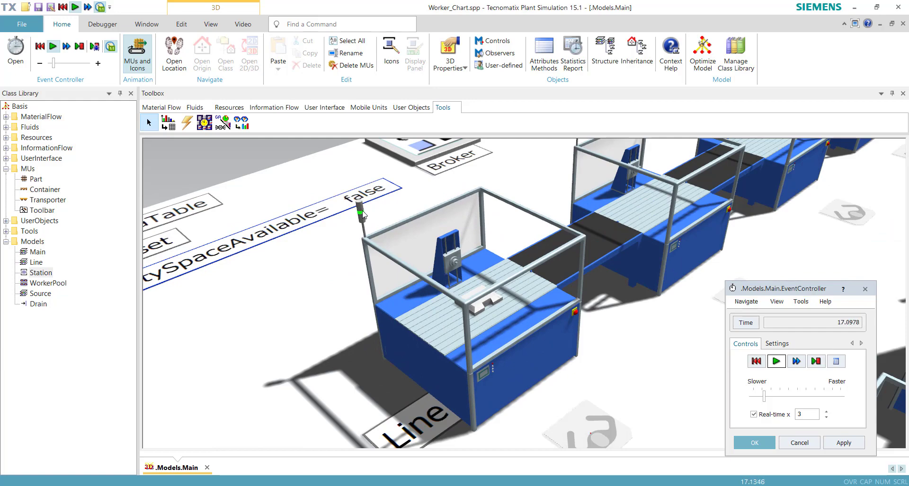
{"action": "scroll", "coordinate": [362, 214], "scroll_direction": "down", "scroll_amount": 3}
{"action": "scroll", "coordinate": [524, 315], "scroll_direction": "up", "scroll_amount": 2}
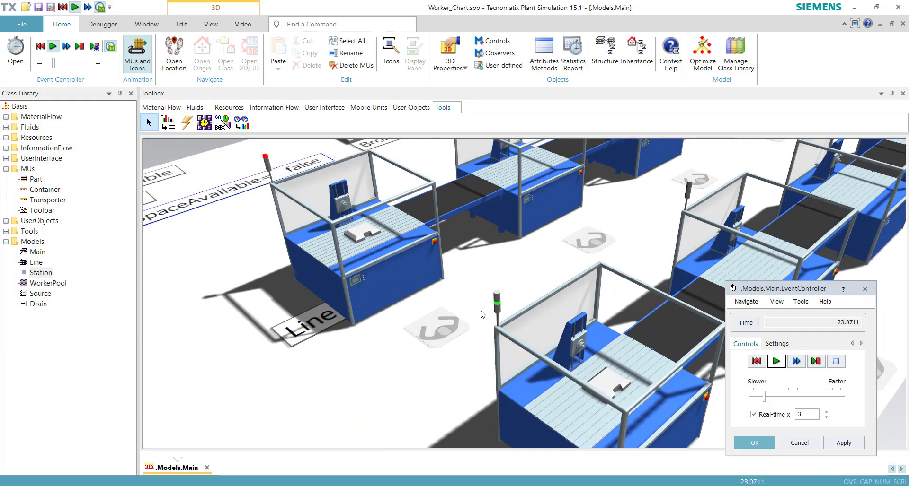
{"action": "scroll", "coordinate": [492, 305], "scroll_direction": "down", "scroll_amount": 2}
{"action": "scroll", "coordinate": [485, 274], "scroll_direction": "up", "scroll_amount": 2}
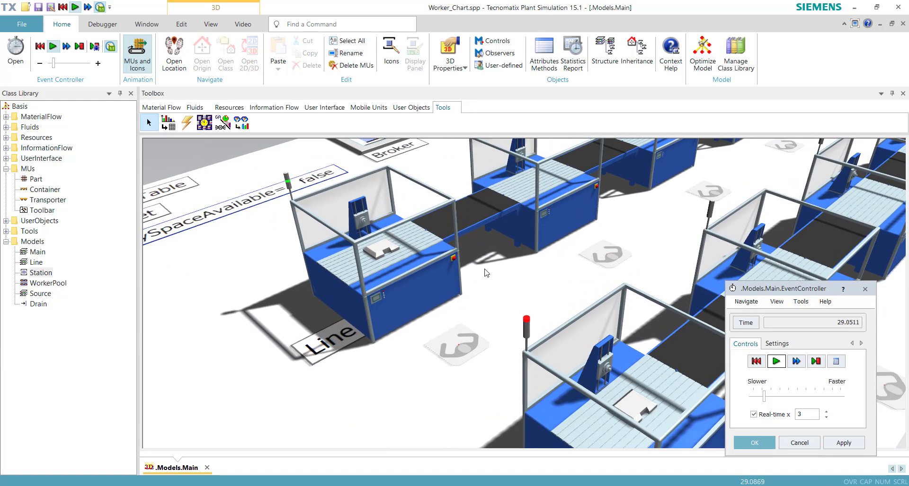
{"action": "scroll", "coordinate": [488, 269], "scroll_direction": "down", "scroll_amount": 2}
{"action": "scroll", "coordinate": [560, 294], "scroll_direction": "down", "scroll_amount": 2}
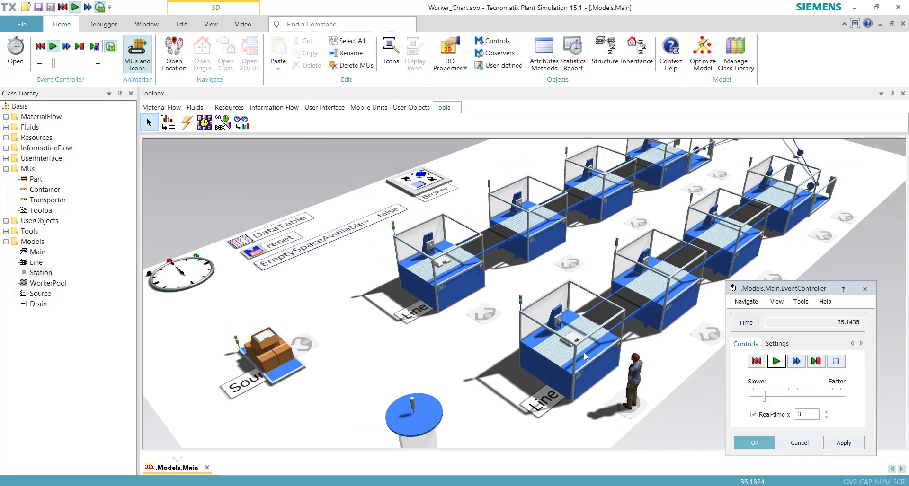
{"action": "scroll", "coordinate": [586, 357], "scroll_direction": "up", "scroll_amount": 1}
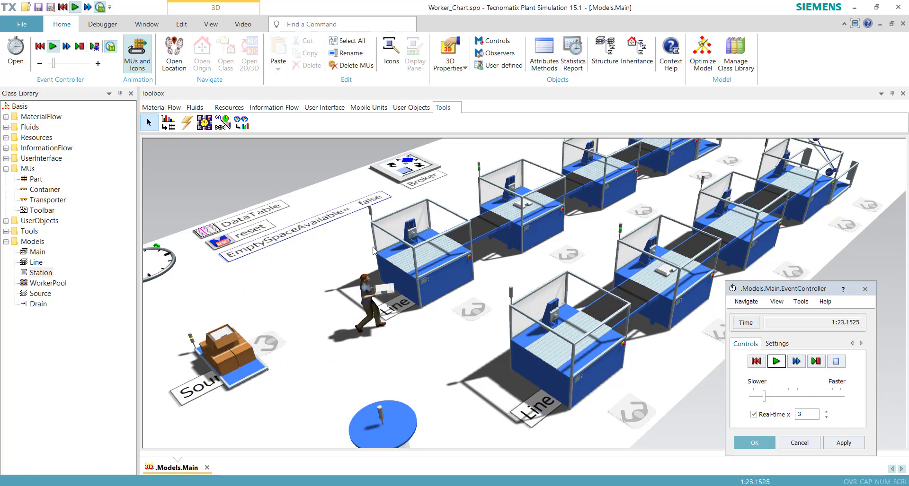
Step: Reset the simulation and activate the failure importer of the Station class so that failures request a worker
{"action": "left_click", "coordinate": [757, 362]}
{"action": "left_click", "coordinate": [44, 273]}
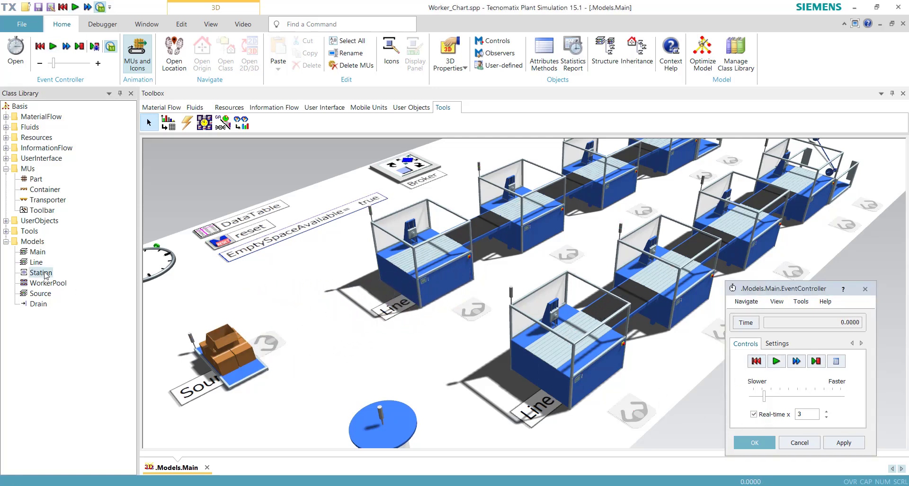
{"action": "double_click", "coordinate": [44, 274]}
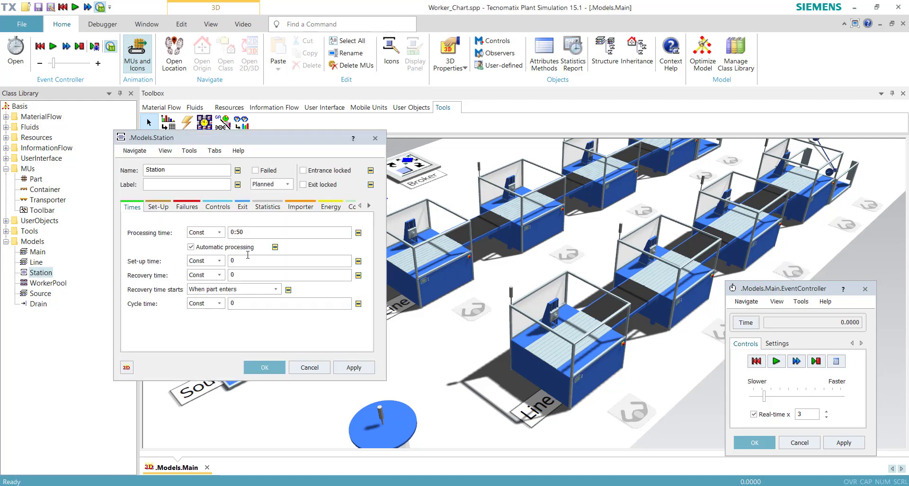
{"action": "left_click", "coordinate": [307, 211]}
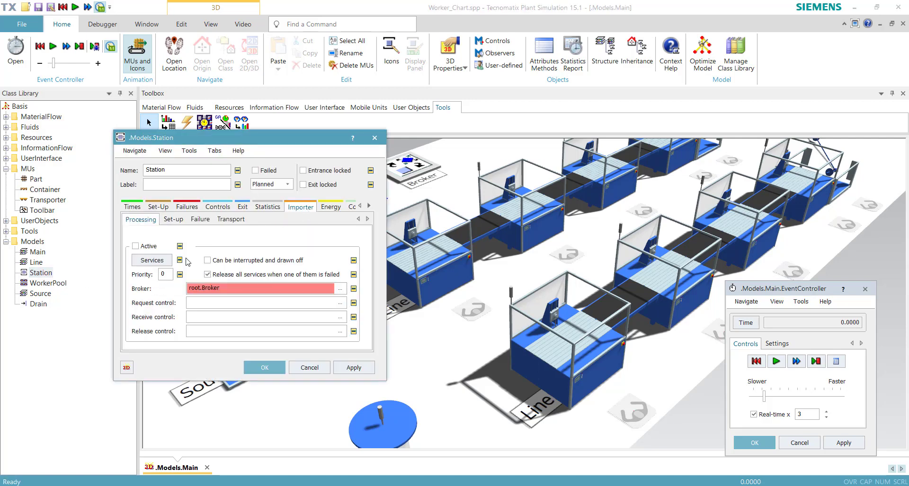
{"action": "left_click", "coordinate": [200, 220]}
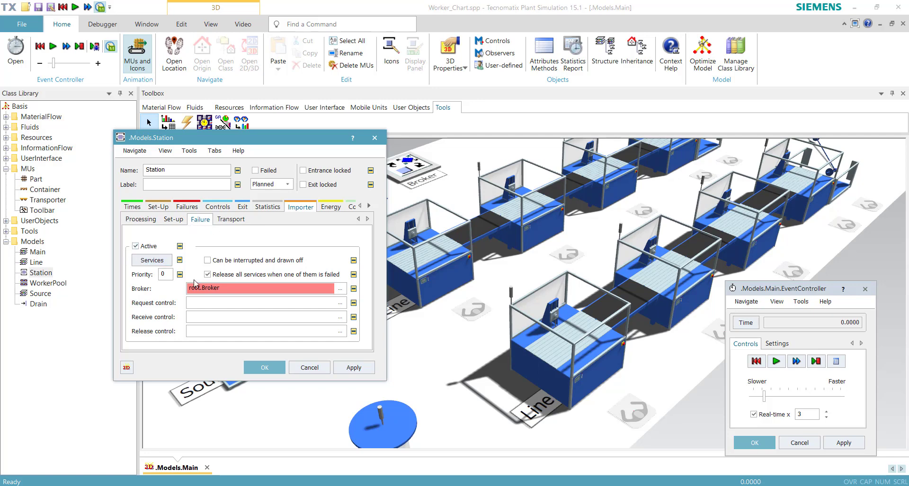
{"action": "left_click", "coordinate": [274, 368]}
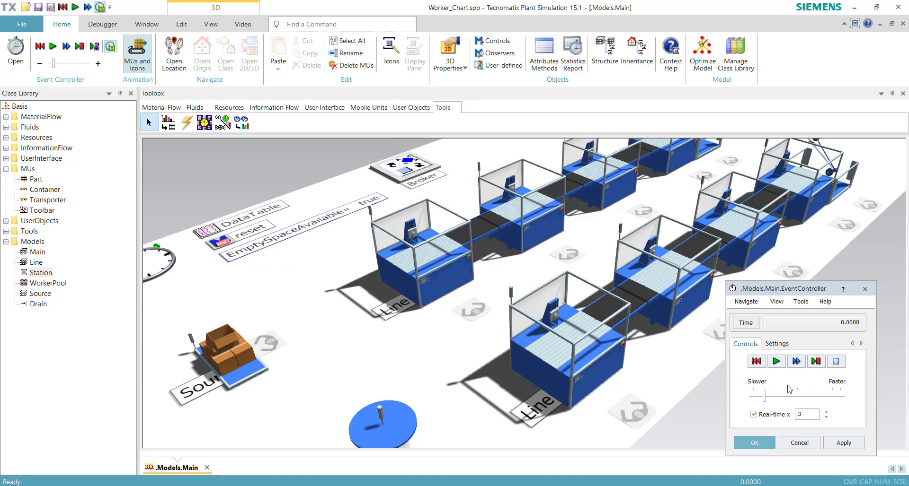
Step: Run the simulation and examine how the worker attends to failed stations on both Lines
{"action": "left_click", "coordinate": [776, 362]}
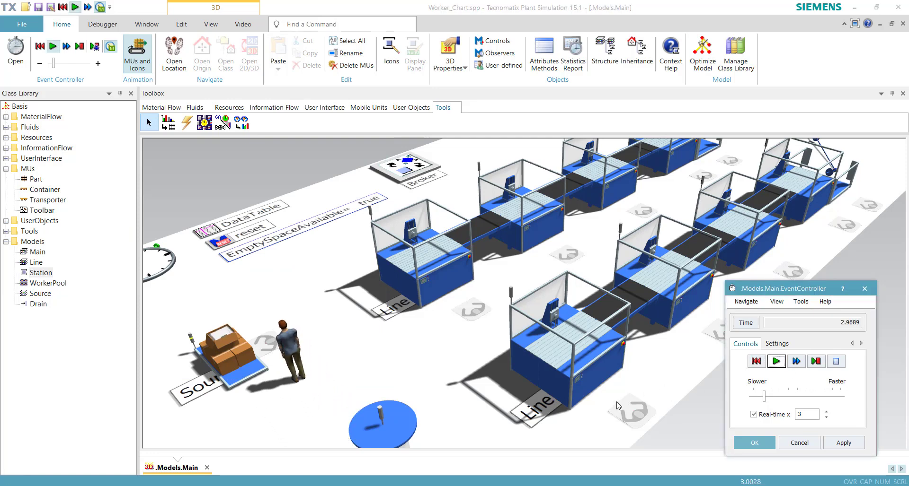
{"action": "left_click_drag", "start_coordinate": [642, 425], "coordinate": [580, 414]}
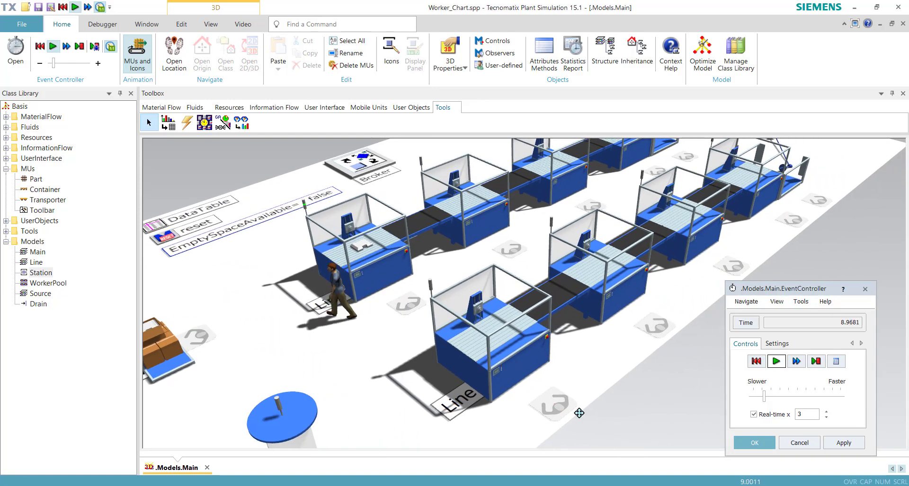
{"action": "left_click_drag", "start_coordinate": [666, 425], "coordinate": [636, 411]}
{"action": "scroll", "coordinate": [325, 167], "scroll_direction": "up", "scroll_amount": 2}
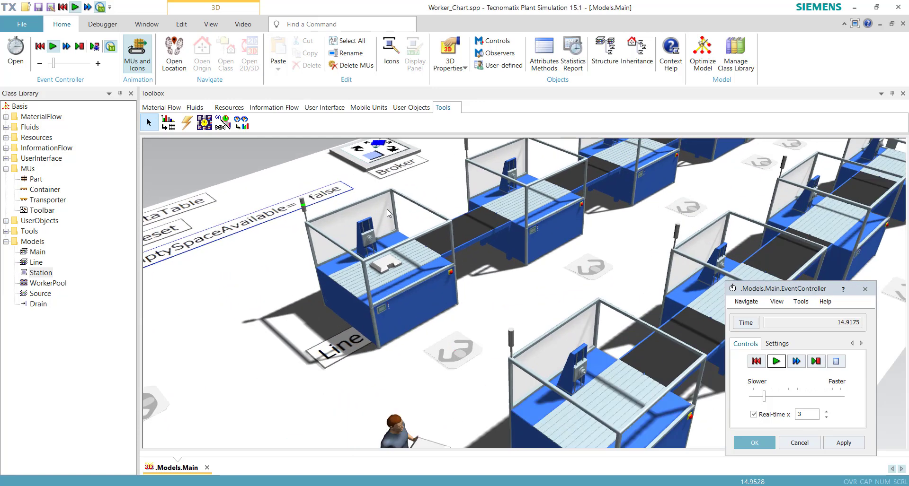
{"action": "scroll", "coordinate": [324, 167], "scroll_direction": "up", "scroll_amount": 1}
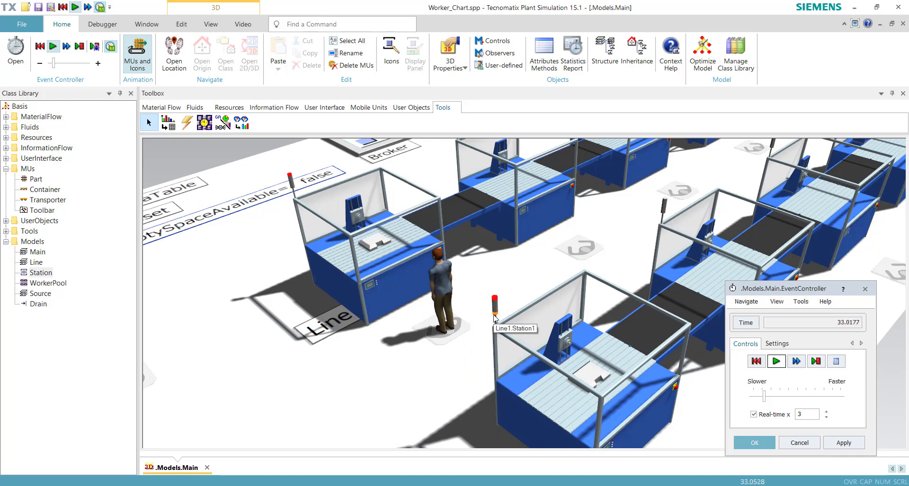
{"action": "scroll", "coordinate": [486, 285], "scroll_direction": "down", "scroll_amount": 2}
{"action": "scroll", "coordinate": [504, 333], "scroll_direction": "up", "scroll_amount": 2}
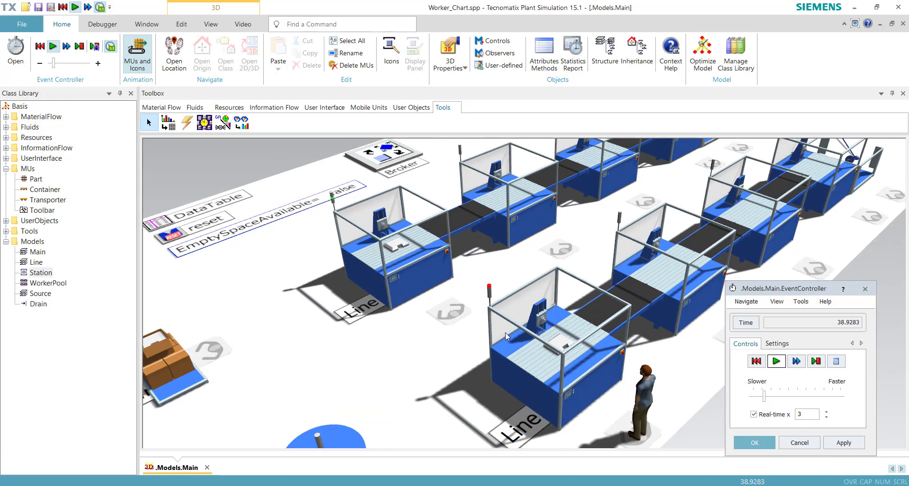
{"action": "scroll", "coordinate": [393, 254], "scroll_direction": "down", "scroll_amount": 2}
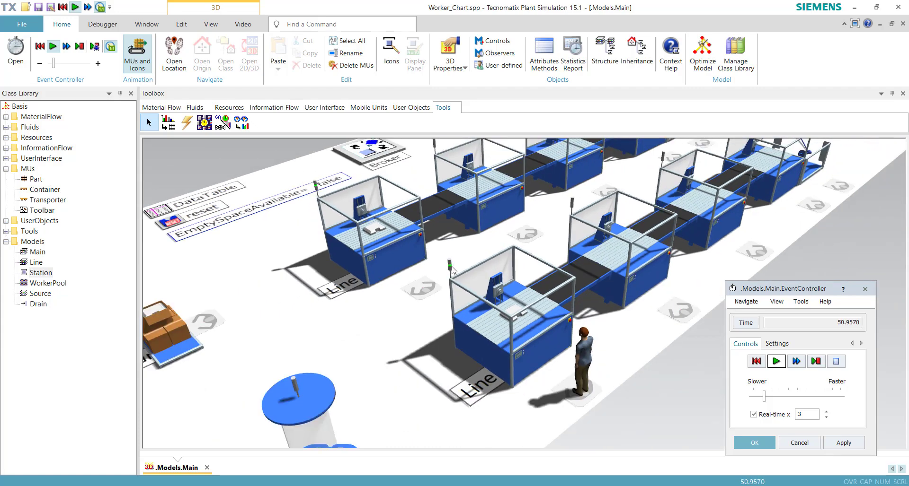
{"action": "scroll", "coordinate": [585, 337], "scroll_direction": "down", "scroll_amount": 2}
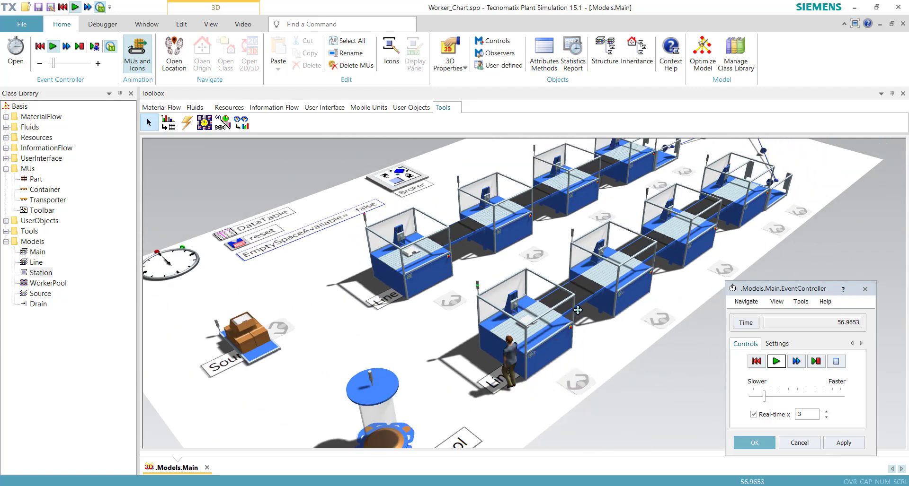
{"action": "scroll", "coordinate": [577, 312], "scroll_direction": "down", "scroll_amount": 2}
{"action": "scroll", "coordinate": [507, 267], "scroll_direction": "down", "scroll_amount": 1}
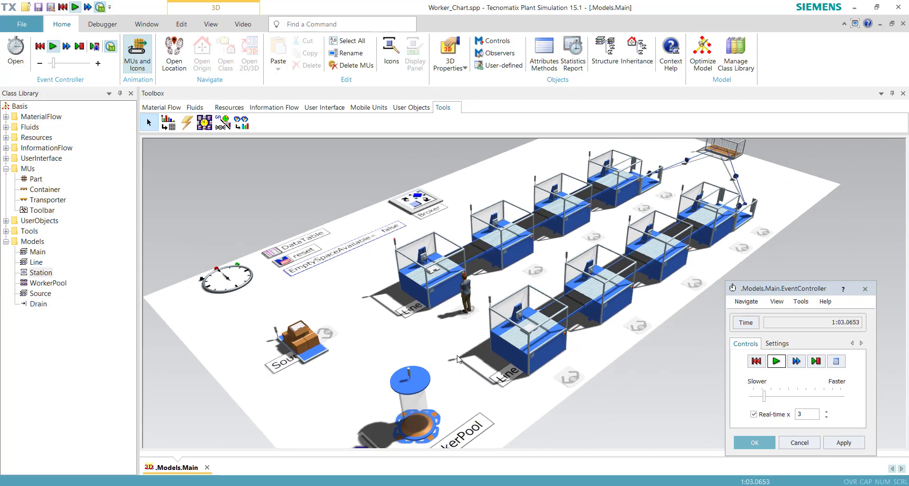
Step: Open the WorkerChart's utilization chart to examine the worker's activities, including repairing
{"action": "left_click_drag", "start_coordinate": [457, 359], "coordinate": [401, 353]}
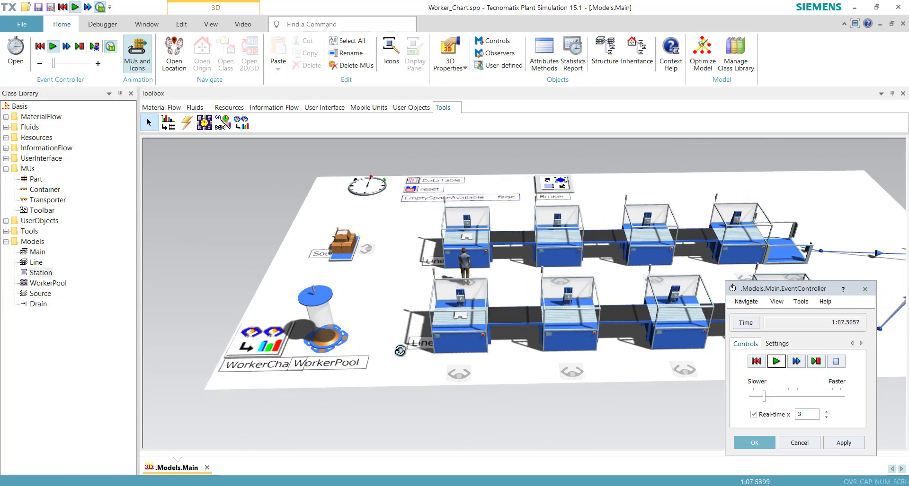
{"action": "double_click", "coordinate": [271, 352]}
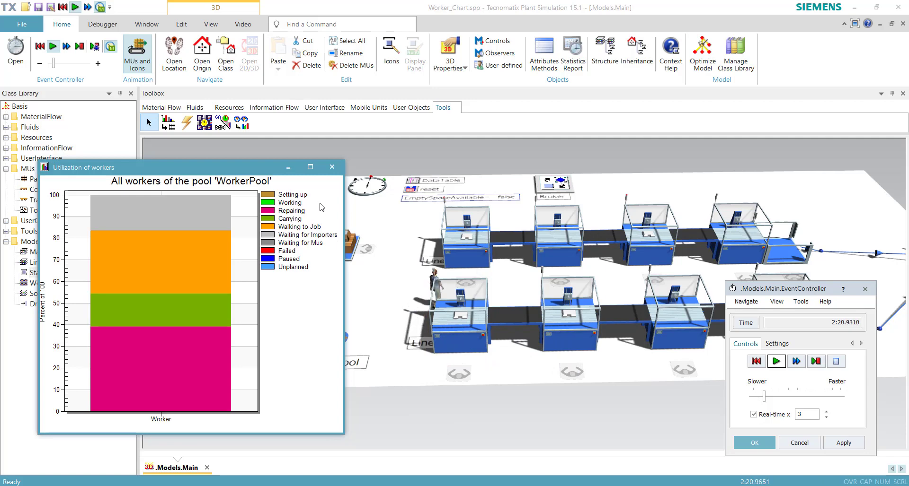
Step: Reset the simulation, add a third Line in front of the two existing Lines, and connect it to the Drain
{"action": "left_click", "coordinate": [756, 363]}
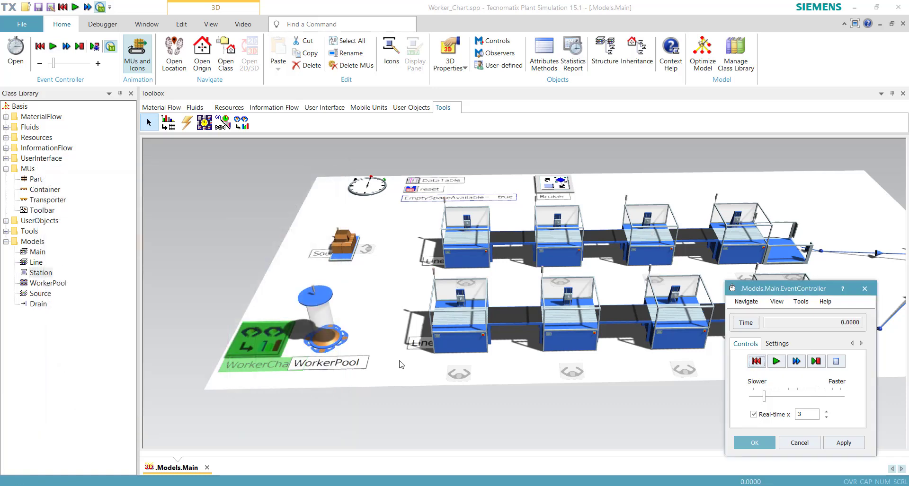
{"action": "left_click_drag", "start_coordinate": [396, 445], "coordinate": [321, 315]}
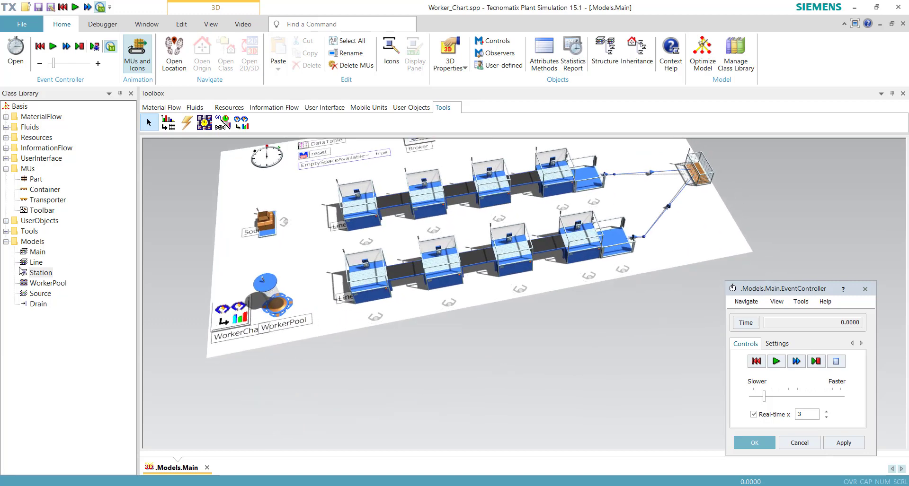
{"action": "left_click_drag", "start_coordinate": [35, 266], "coordinate": [358, 371]}
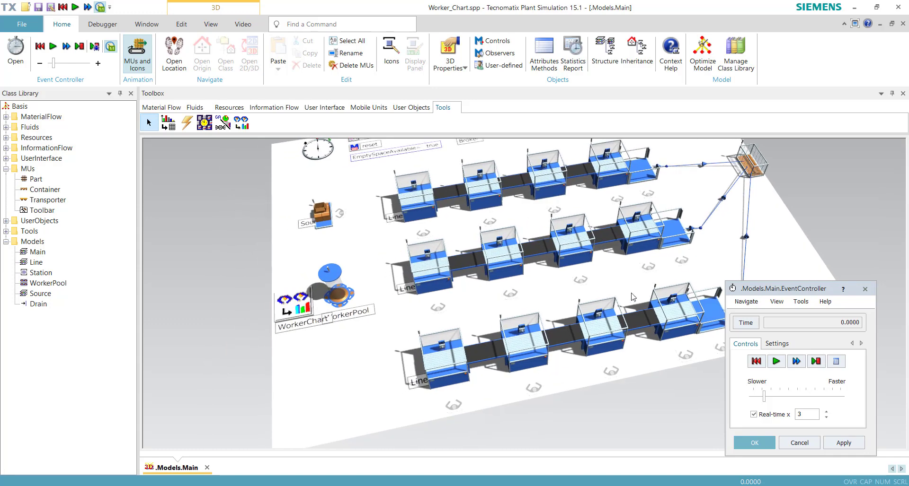
Step: Set the amount of workers to 2 in the WorkerPool's creation table and apply the settings
{"action": "double_click", "coordinate": [334, 297]}
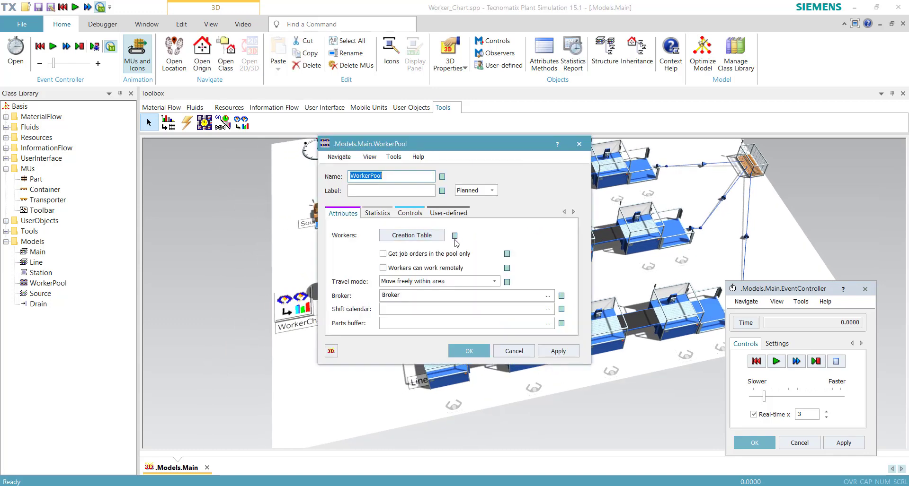
{"action": "left_click", "coordinate": [419, 237]}
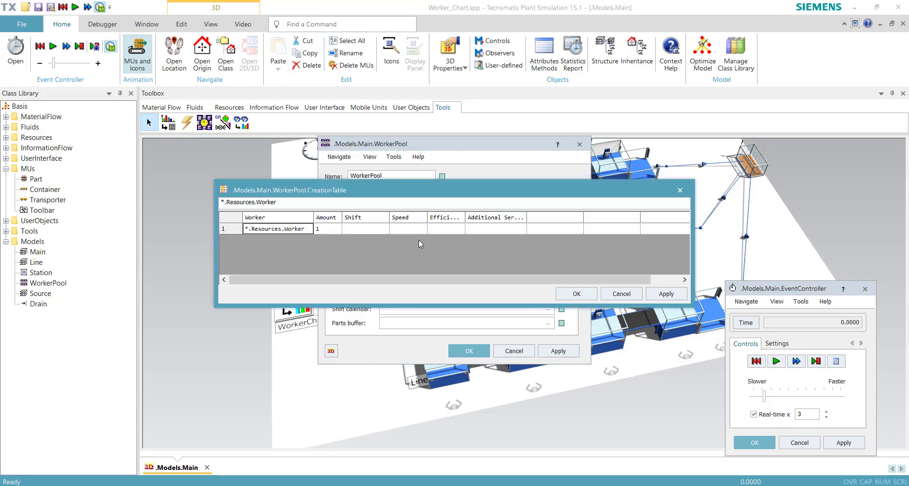
{"action": "left_click", "coordinate": [328, 230]}
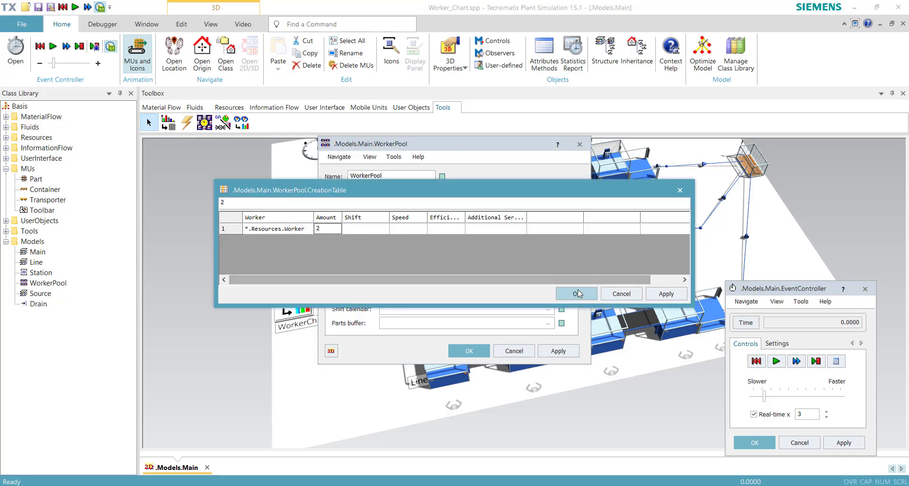
{"action": "left_click", "coordinate": [576, 293]}
{"action": "left_click", "coordinate": [469, 351]}
{"action": "left_click_drag", "start_coordinate": [377, 381], "coordinate": [387, 346]}
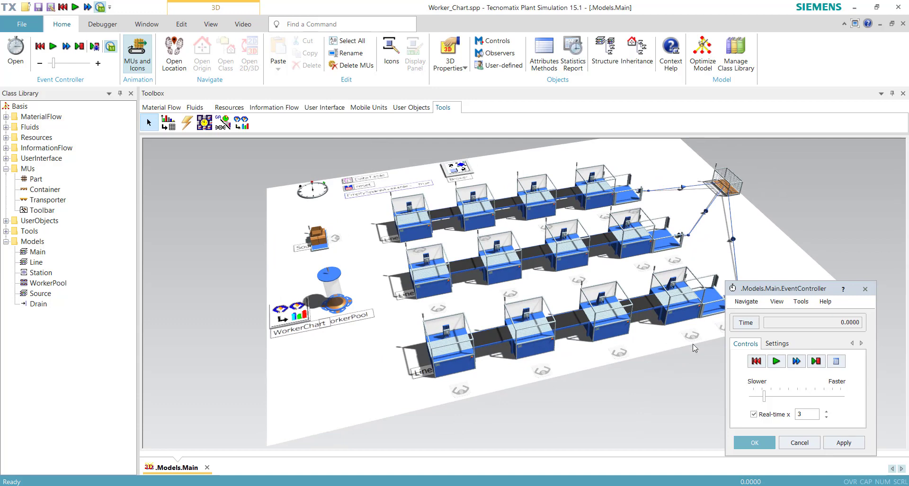
Step: Run the simulation and open the WorkerChart's utilization chart to compare the two workers' activities
{"action": "left_click", "coordinate": [775, 362]}
{"action": "double_click", "coordinate": [322, 326]}
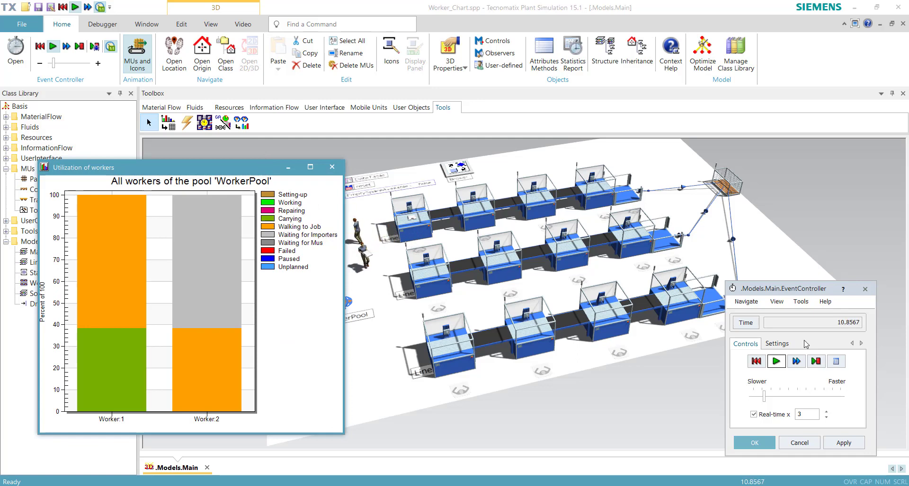
Step: Set the simulation's end time to 7:00:00:00 in the EventController and apply the setting
{"action": "left_click", "coordinate": [780, 345]}
{"action": "key", "text": "Tab"}
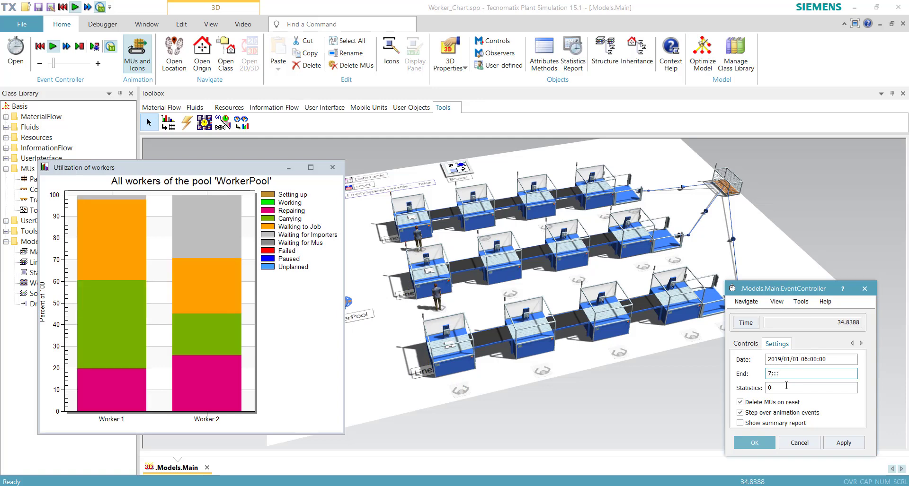
{"action": "left_click", "coordinate": [844, 444]}
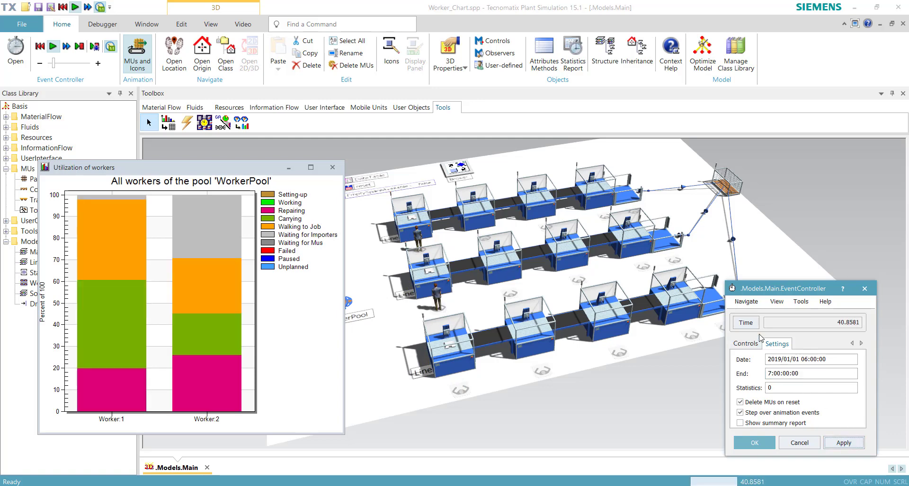
Step: Turn off real-time mode, let the simulation run to its end time, and examine the utilization of the two workers
{"action": "left_click", "coordinate": [745, 344]}
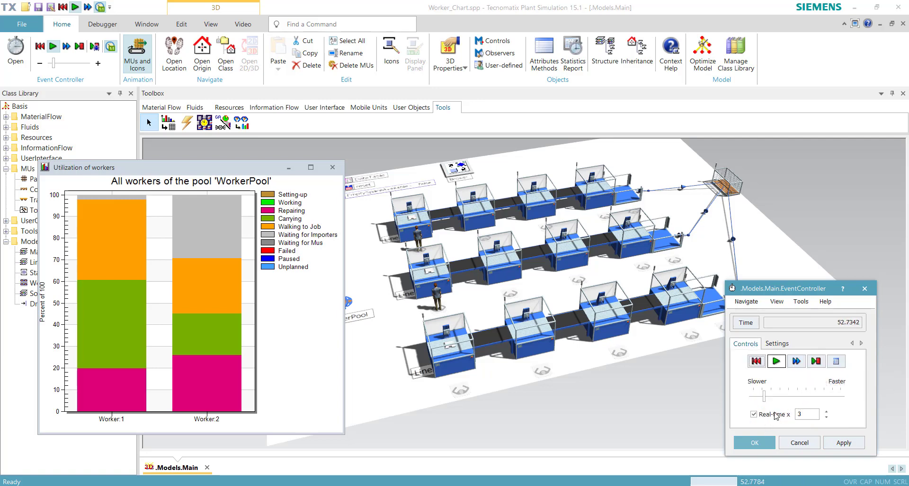
{"action": "left_click", "coordinate": [775, 416]}
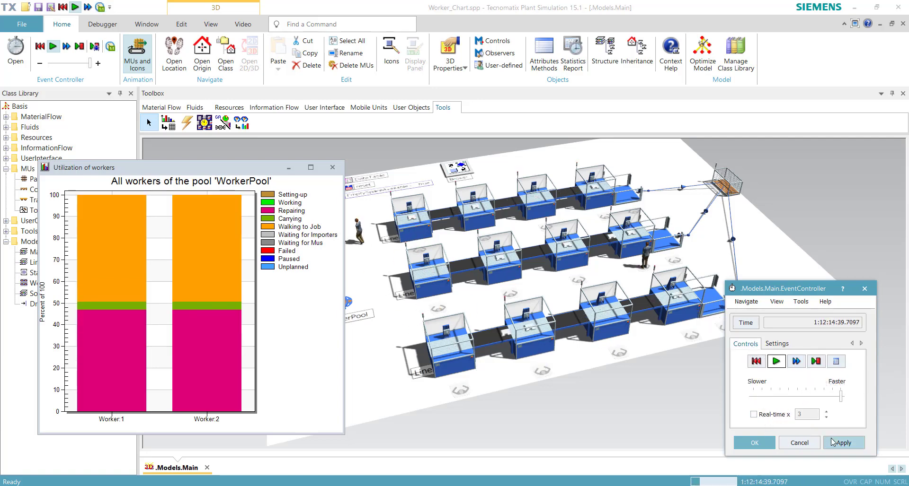
{"action": "left_click", "coordinate": [843, 443]}
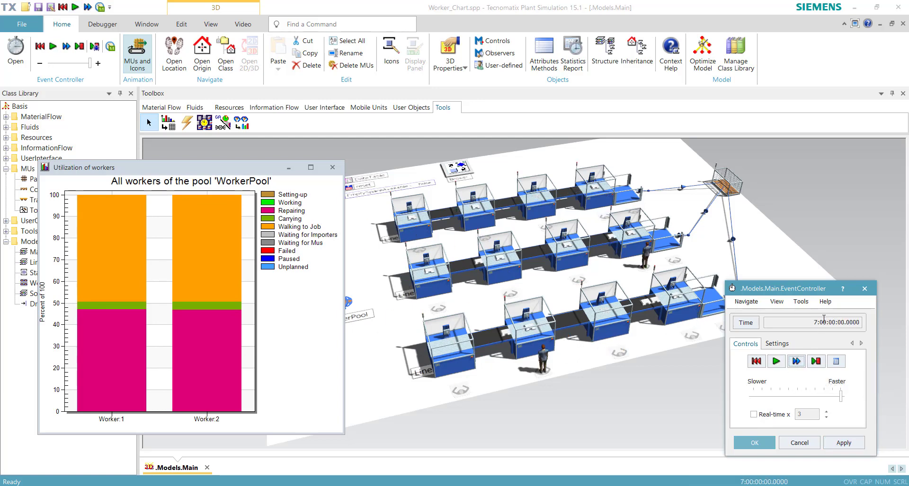
{"action": "left_click_drag", "start_coordinate": [815, 322], "coordinate": [861, 322]}
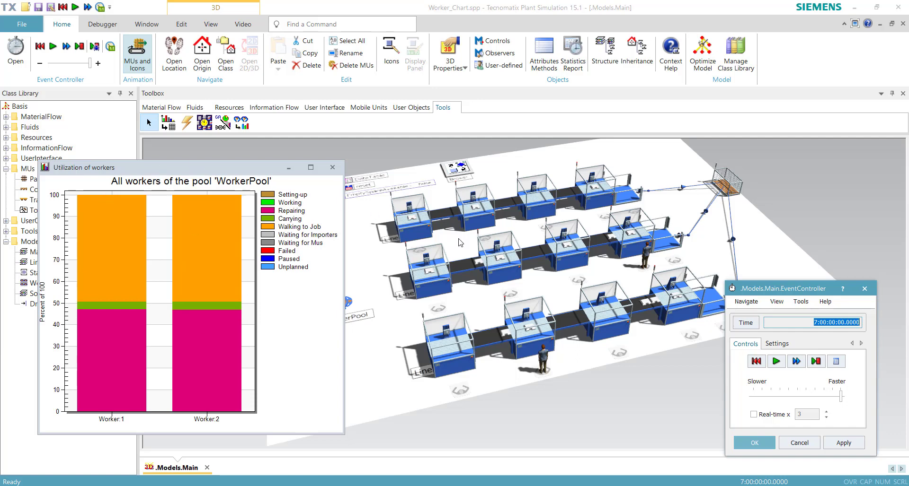
{"action": "left_click_drag", "start_coordinate": [461, 243], "coordinate": [395, 274]}
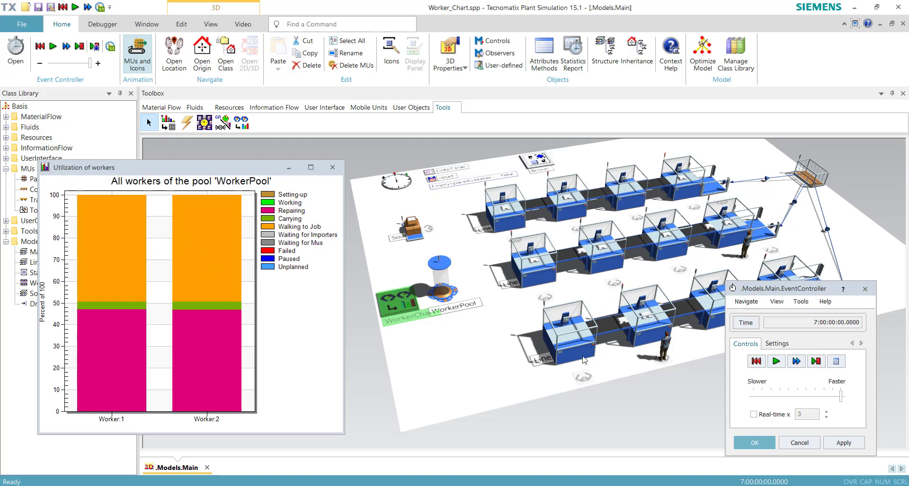
Step: Reset the simulation and set the amount of workers to 3 in the WorkerPool's creation table
{"action": "left_click", "coordinate": [748, 362]}
{"action": "double_click", "coordinate": [434, 296]}
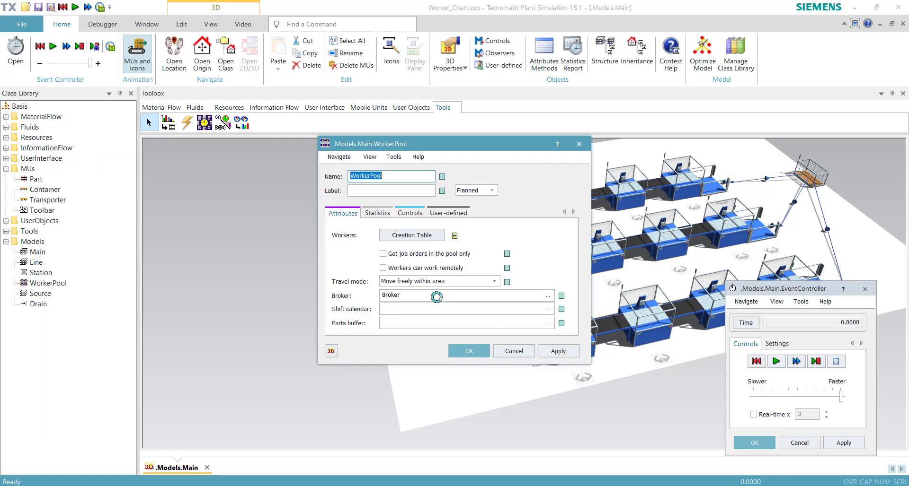
{"action": "left_click", "coordinate": [428, 237]}
{"action": "left_click", "coordinate": [324, 230]}
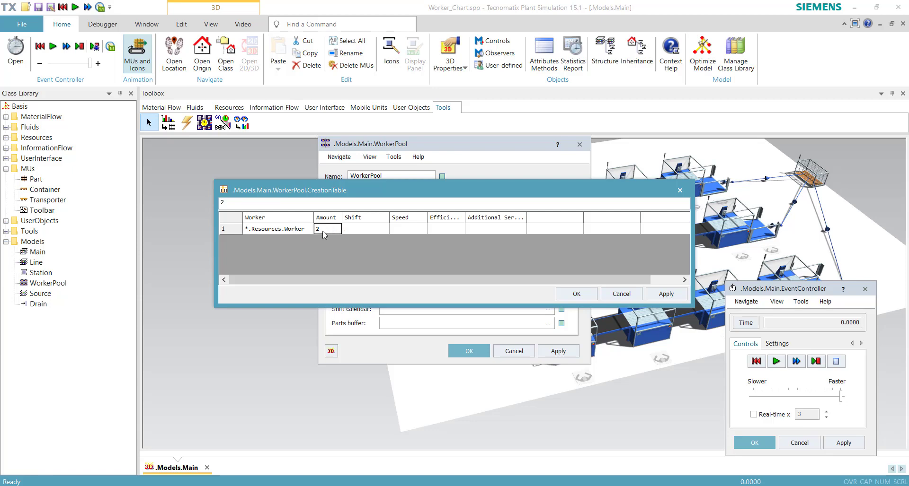
{"action": "left_click", "coordinate": [576, 294]}
{"action": "left_click", "coordinate": [465, 353]}
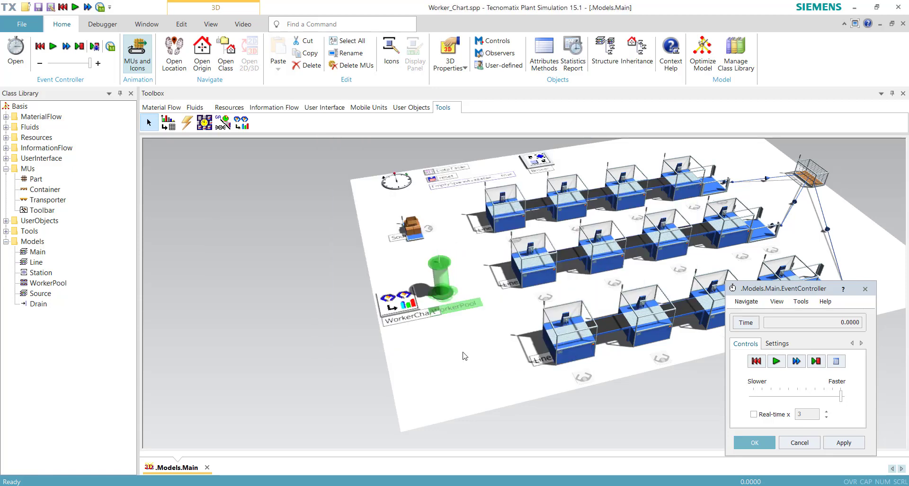
Step: Reset and fast-forward the simulation to its end time, and examine the three workers' utilization in the WorkerChart
{"action": "left_click", "coordinate": [756, 361]}
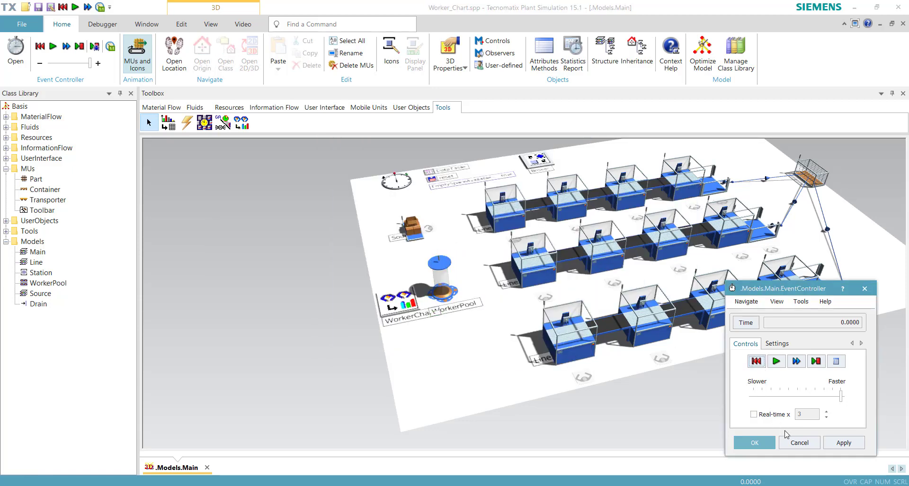
{"action": "left_click", "coordinate": [800, 365]}
{"action": "left_click", "coordinate": [410, 308]}
{"action": "left_click", "coordinate": [428, 305]}
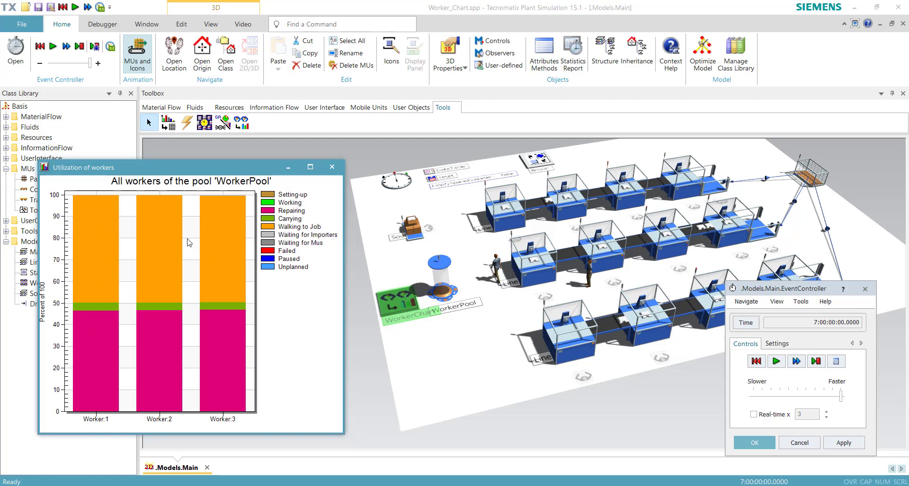
Step: Set the amount of workers to 4 in the WorkerPool's creation table and accept the settings
{"action": "left_click", "coordinate": [430, 286]}
{"action": "double_click", "coordinate": [431, 286]}
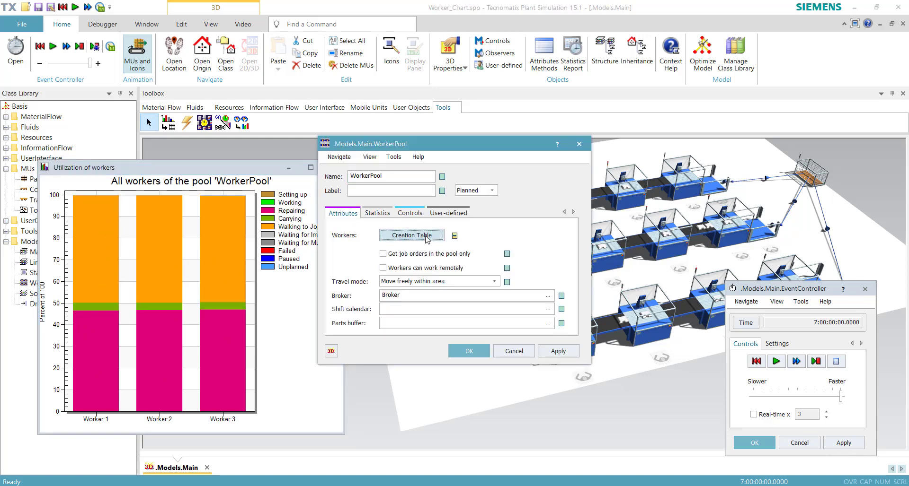
{"action": "left_click", "coordinate": [411, 236]}
{"action": "left_click", "coordinate": [328, 231]}
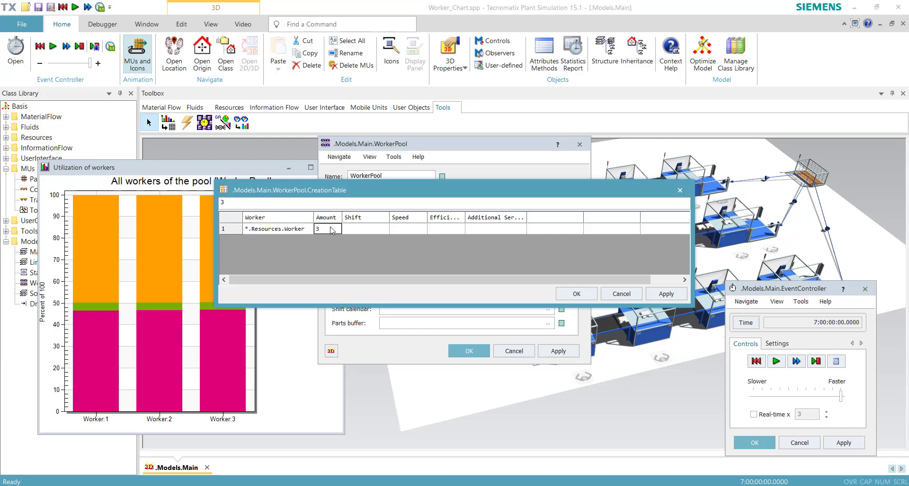
{"action": "left_click", "coordinate": [576, 293]}
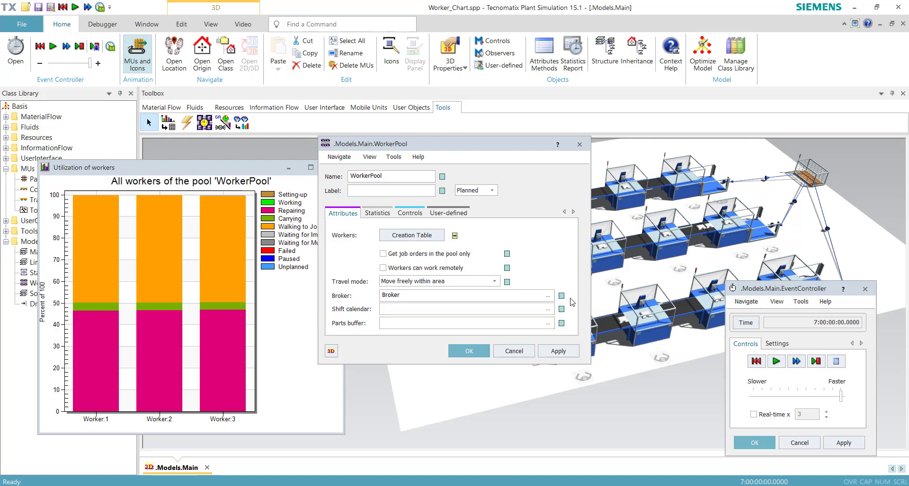
{"action": "left_click", "coordinate": [462, 351]}
Step: Reset and fast-forward the simulation with four workers, open the WorkerChart's utilization chart, and examine the workers' activities and positions
{"action": "left_click", "coordinate": [755, 361]}
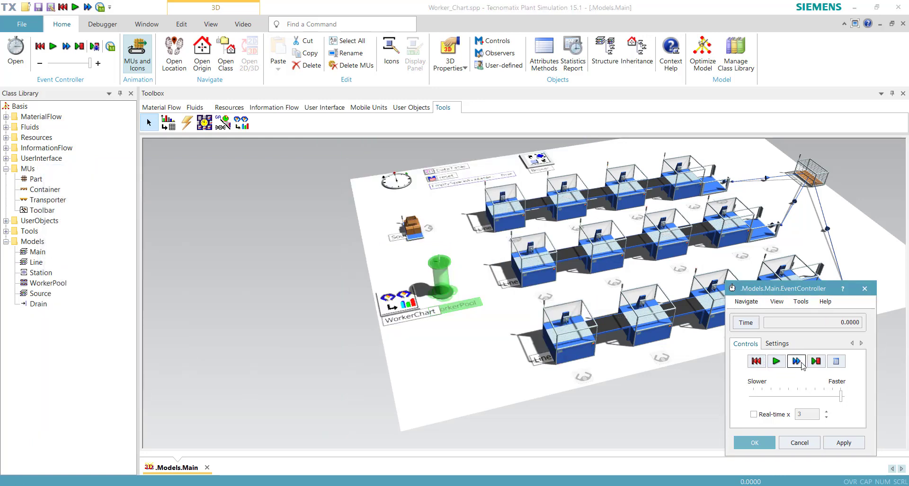
{"action": "left_click", "coordinate": [801, 364]}
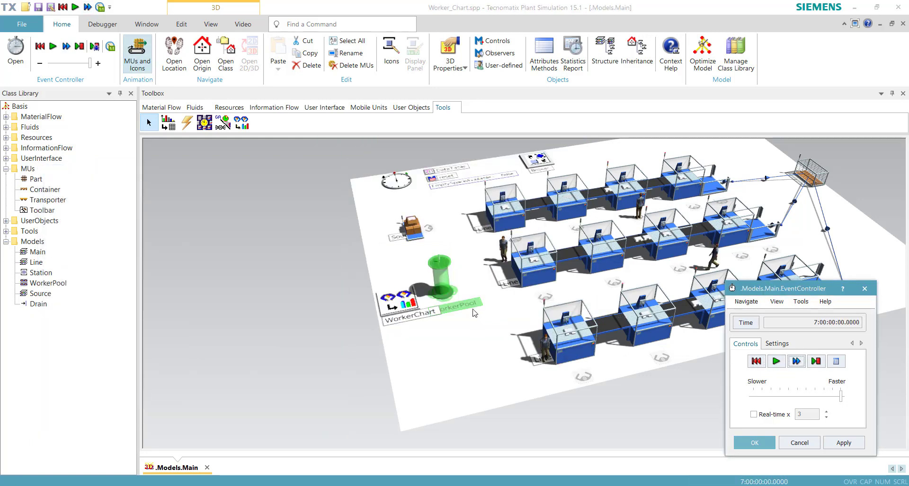
{"action": "double_click", "coordinate": [390, 306]}
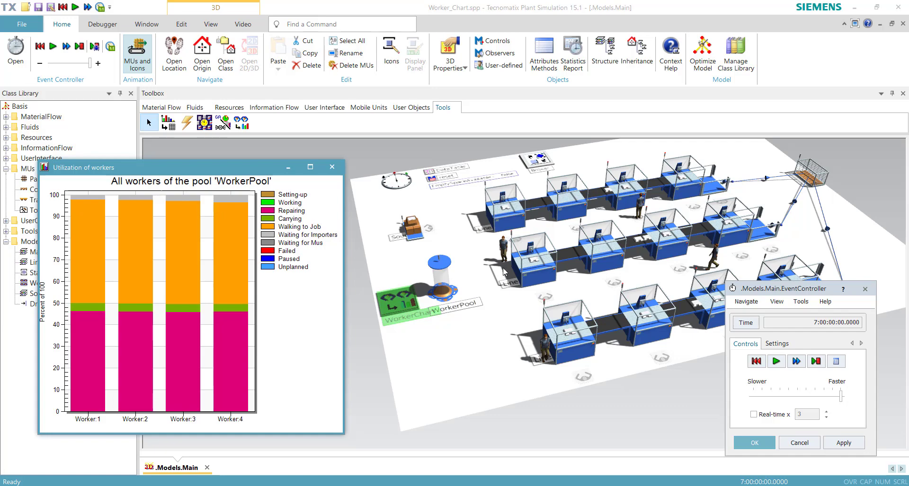
{"action": "left_click", "coordinate": [428, 388]}
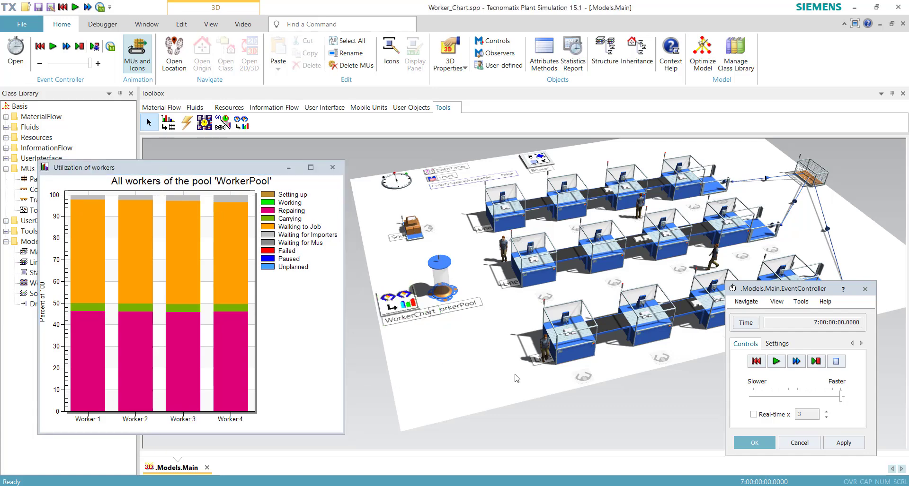
{"action": "left_click_drag", "start_coordinate": [635, 412], "coordinate": [566, 414]}
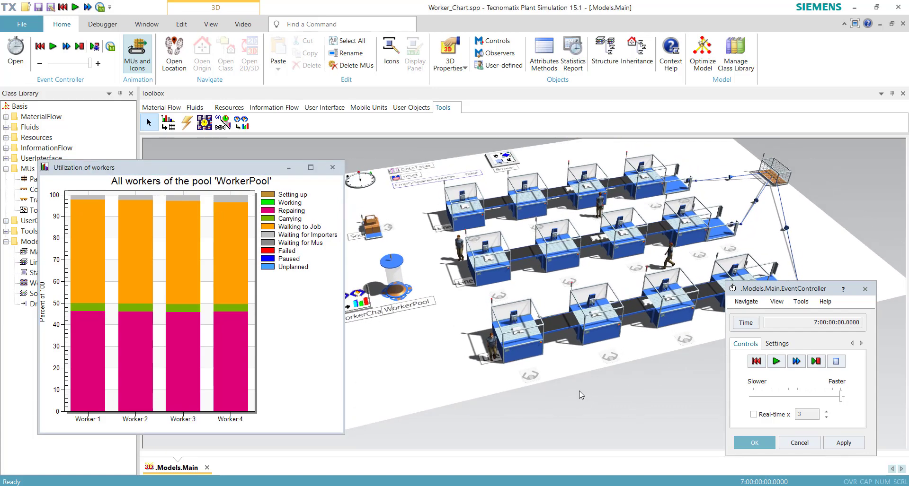
{"action": "scroll", "coordinate": [581, 396], "scroll_direction": "up", "scroll_amount": 2}
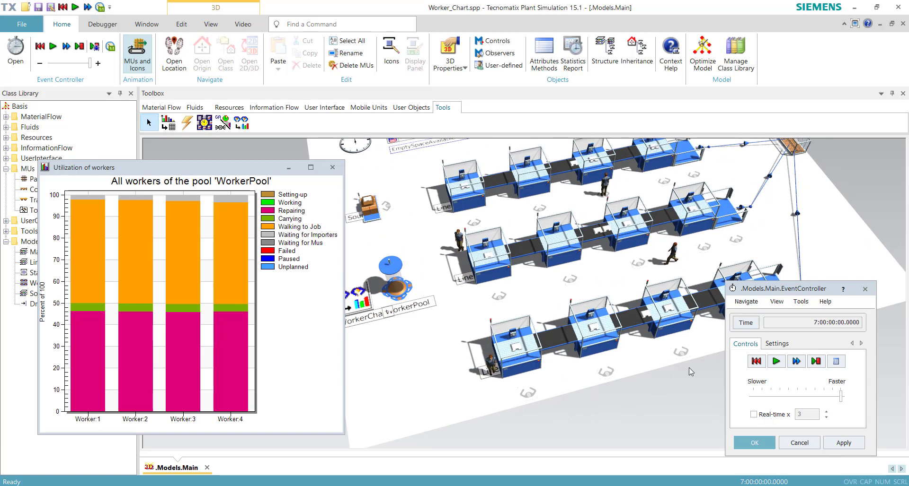